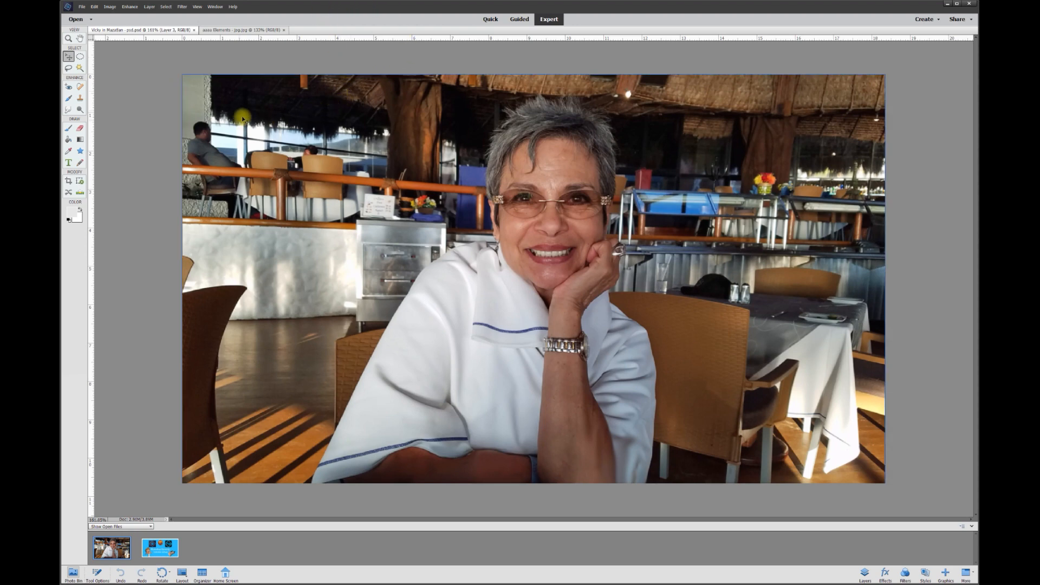
- Duplicate the Layer 2 copy photo layer three times, keeping the suggested layer names
key(F11)
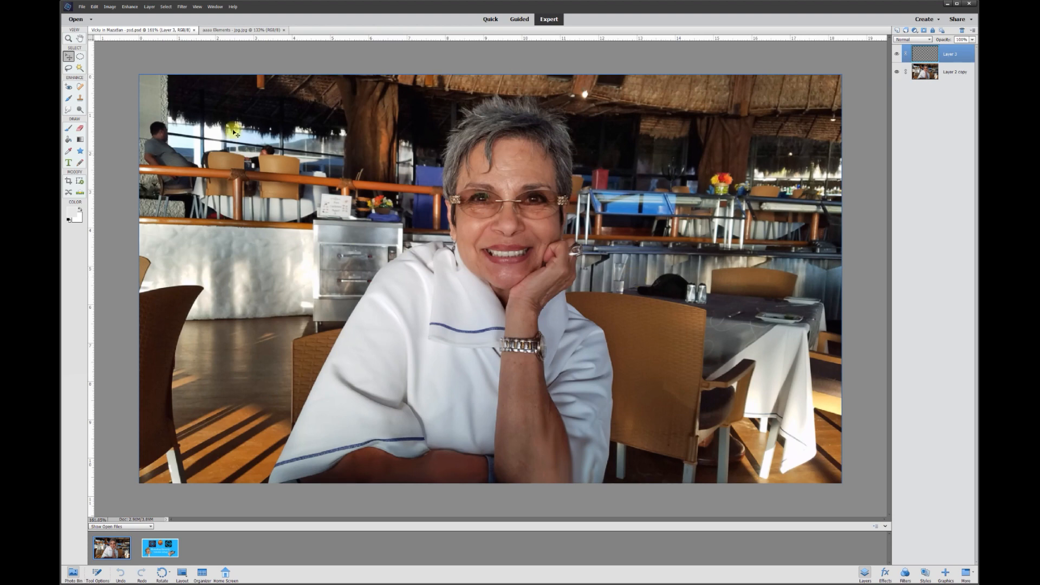
click(259, 63)
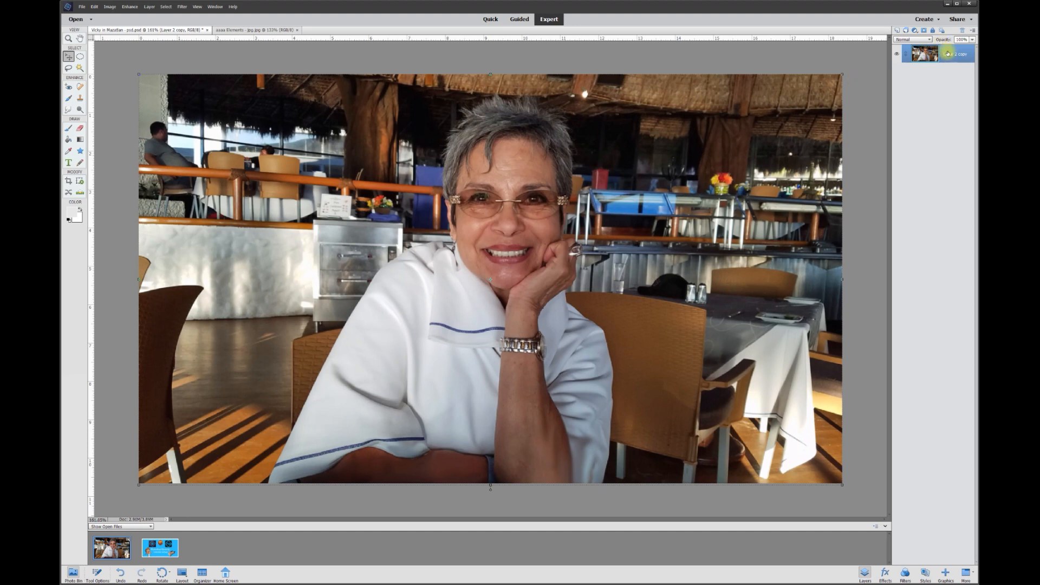
right_click(947, 52)
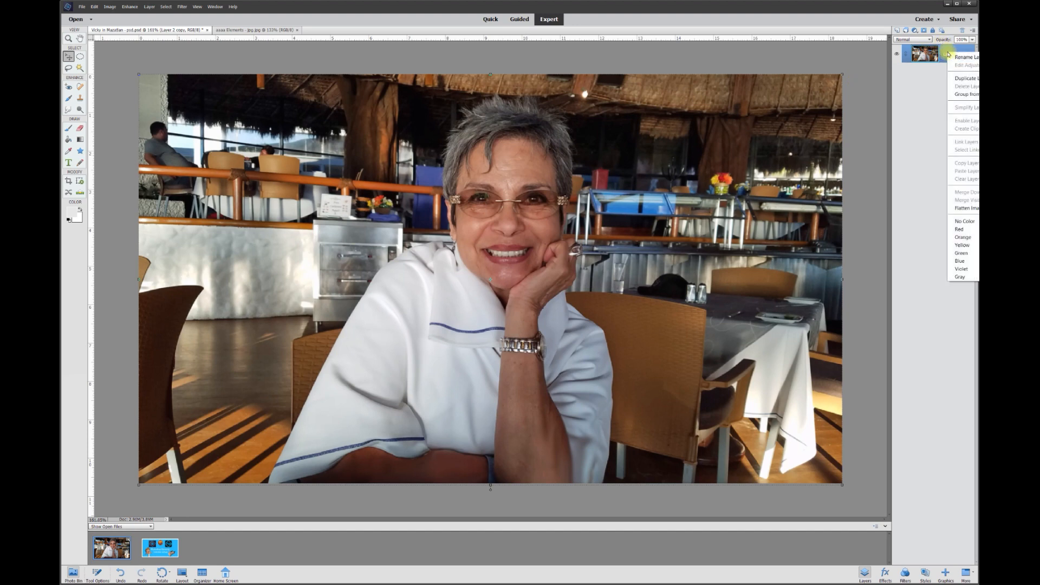
click(956, 78)
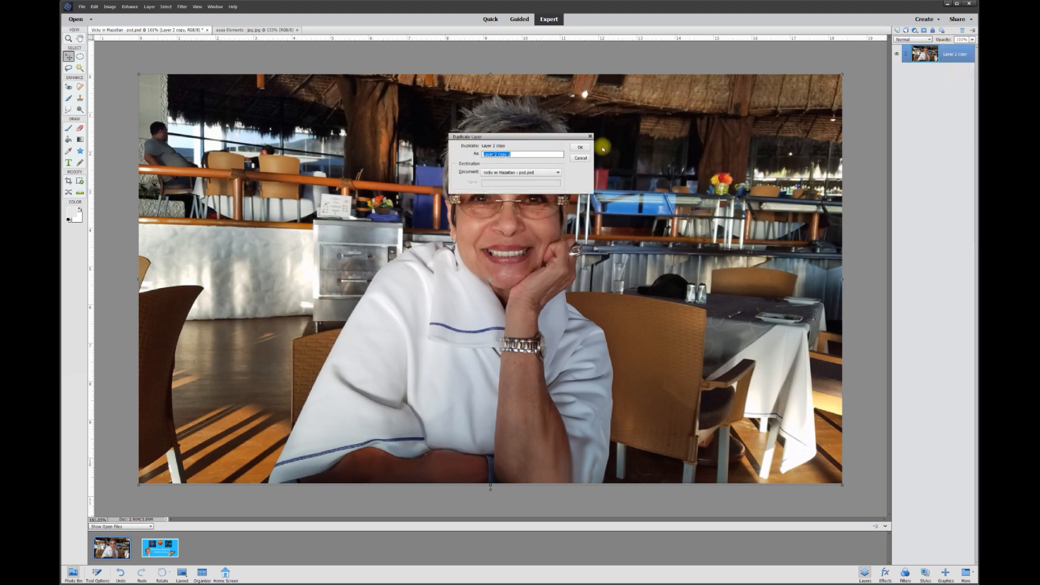
click(580, 147)
right_click(947, 54)
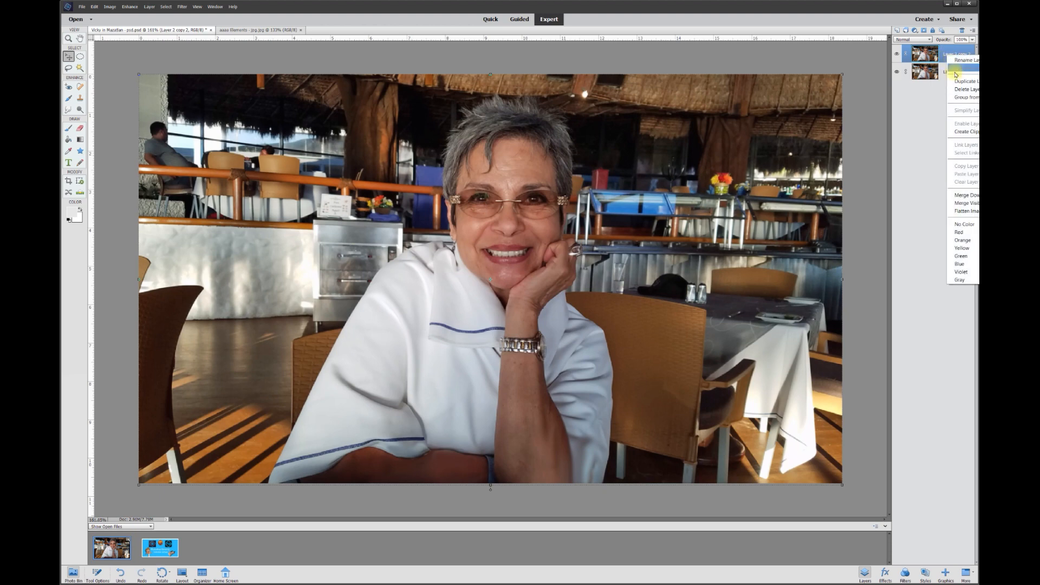
click(956, 81)
key(Return)
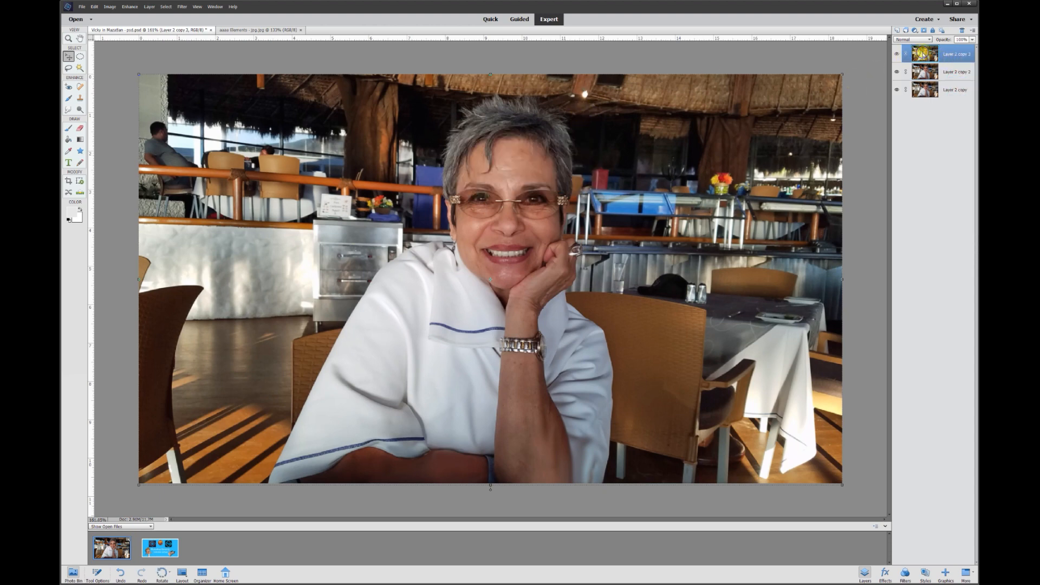
right_click(918, 54)
click(946, 79)
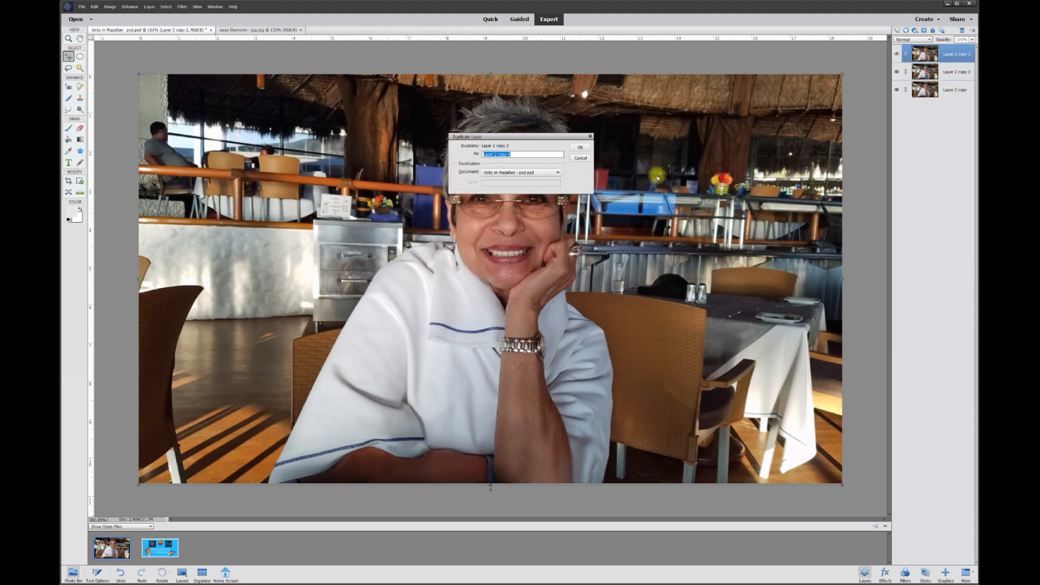
click(579, 148)
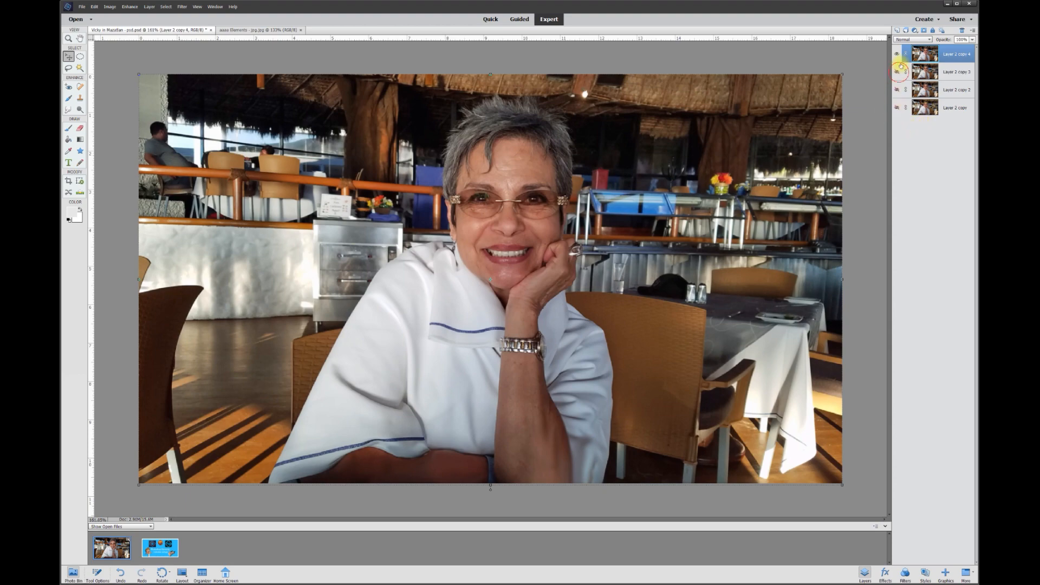
- Leave only the topmost duplicate layer visible and set the Eraser brush size to 15 px
click(898, 55)
click(897, 55)
click(80, 129)
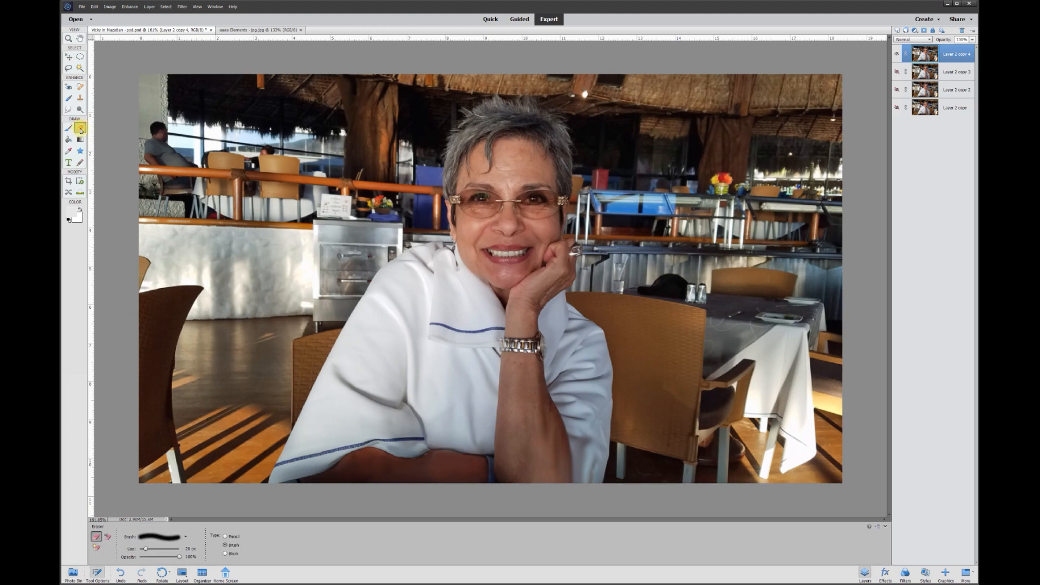
click(191, 548)
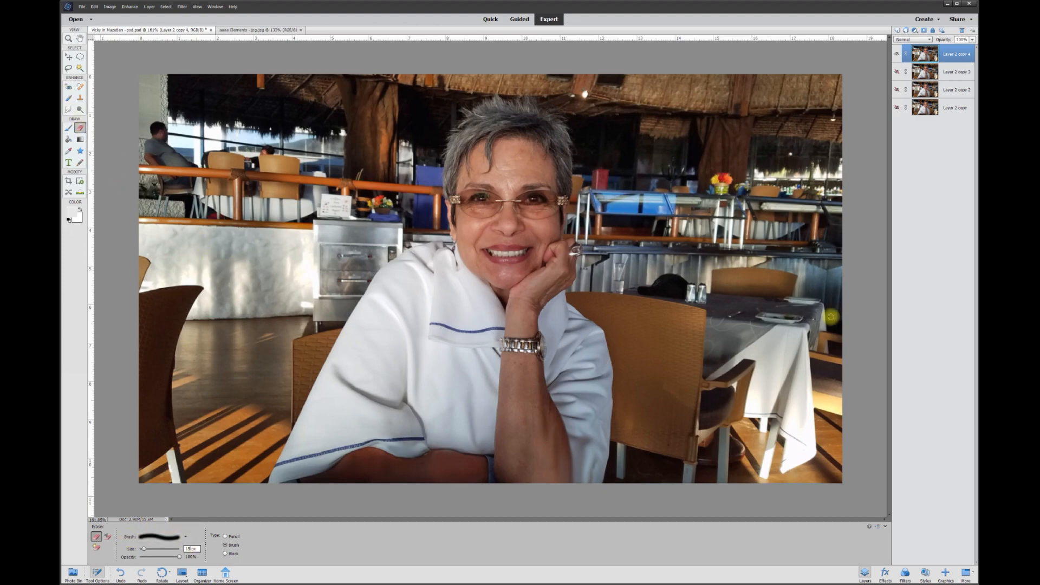
click(68, 57)
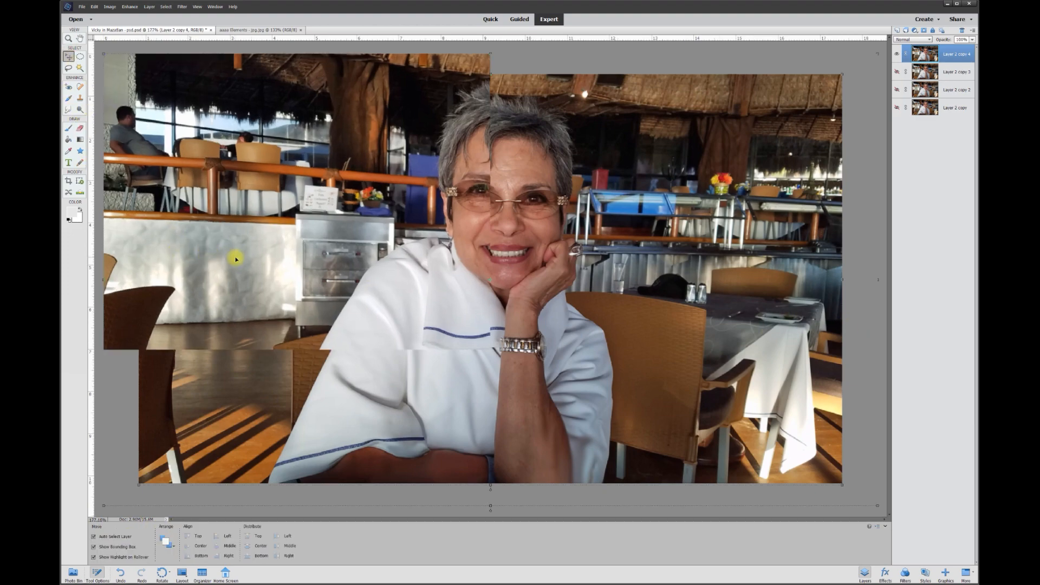
scroll(232, 255, up, 5)
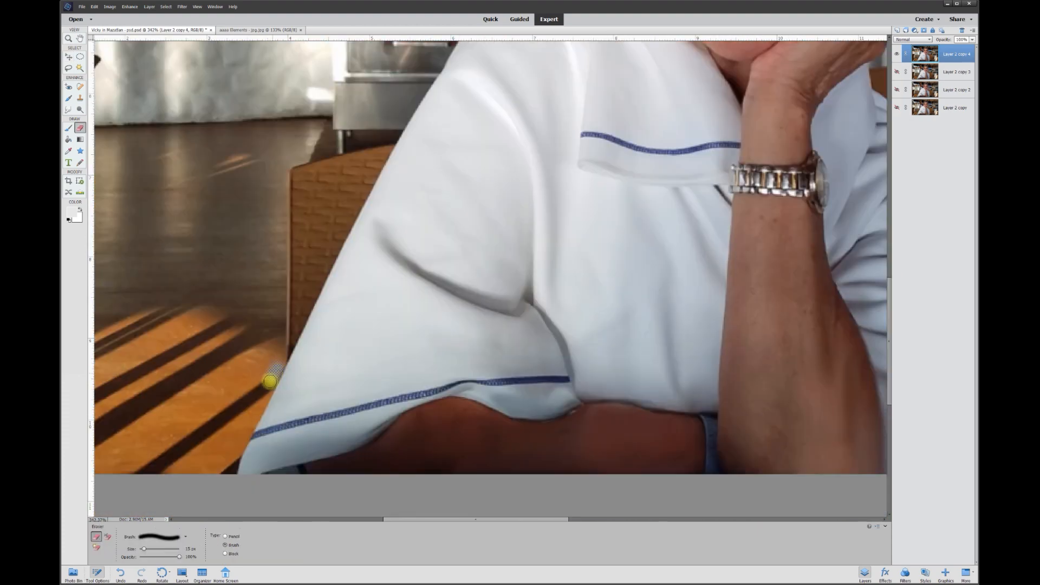
- Erase a thin band along the woman's left-side sleeve, the chair back and her shoulder, reducing the eraser to 10 px
drag(269, 382, 227, 471)
key(bracketleft)
shift+click(283, 174)
mouse_move(283, 175)
mouse_down()
mouse_move(288, 162)
mouse_move(358, 145)
mouse_move(436, 64)
mouse_up()
scroll(358, 262, up, 4)
mouse_move(436, 279)
mouse_down()
mouse_move(540, 182)
mouse_move(620, 165)
mouse_move(607, 82)
mouse_up()
- Continue the erased band around the woman's hair, hand and right-side sleeve down to the photo's lower edge
drag(888, 316, 888, 257)
drag(476, 519, 526, 519)
mouse_move(402, 298)
mouse_down()
mouse_move(408, 166)
mouse_move(469, 98)
mouse_move(606, 84)
mouse_move(688, 260)
mouse_move(673, 378)
mouse_move(707, 407)
mouse_up()
drag(888, 262, 888, 324)
mouse_move(704, 189)
mouse_down()
mouse_move(686, 261)
mouse_move(672, 294)
mouse_up()
drag(888, 340, 888, 373)
drag(526, 519, 563, 519)
mouse_move(519, 179)
mouse_down()
mouse_move(604, 301)
mouse_move(610, 411)
mouse_up()
drag(888, 327, 888, 397)
drag(609, 165, 587, 319)
scroll(200, 154, down, 6)
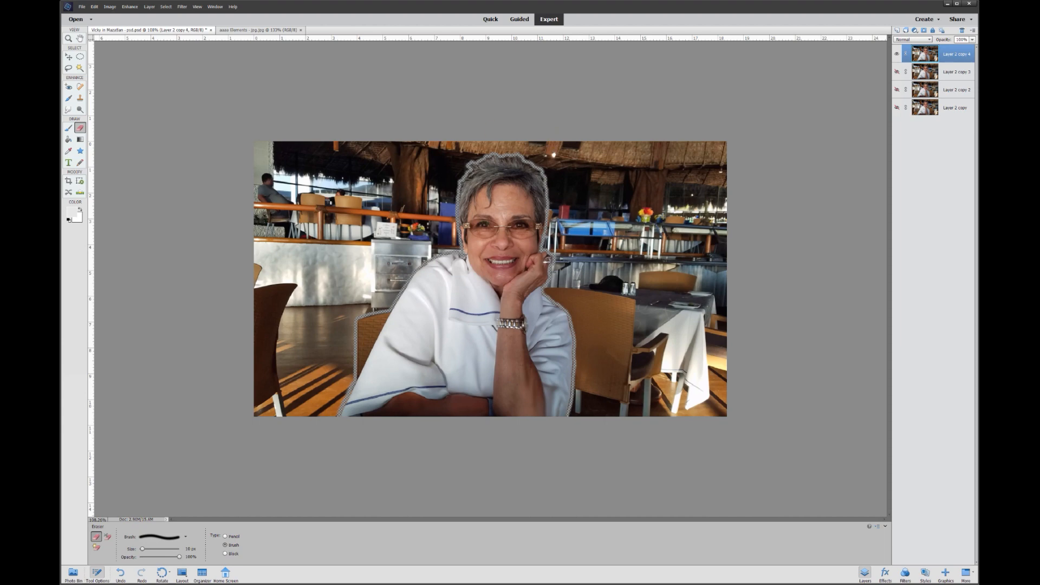
- Start a Polygonal Lasso selection outside the photo's lower right corner and trace the erased band up the sleeve and past the hand
click(69, 68)
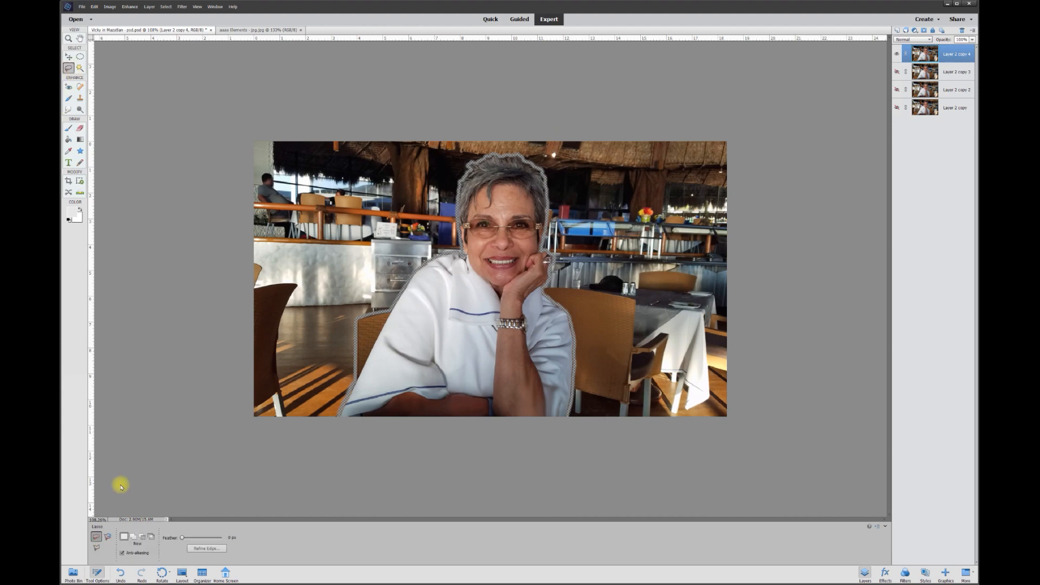
click(97, 547)
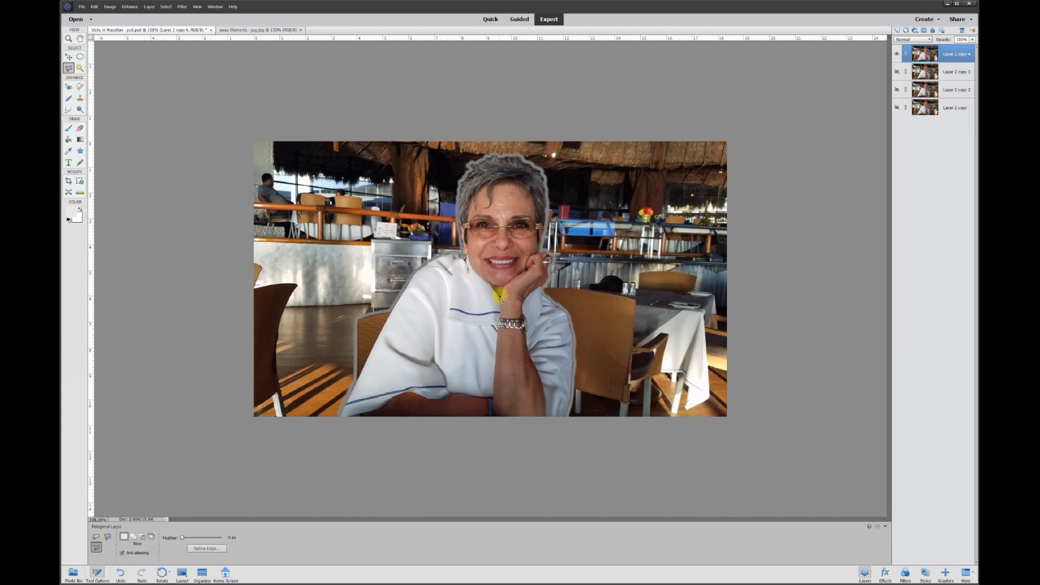
scroll(462, 280, up, 4)
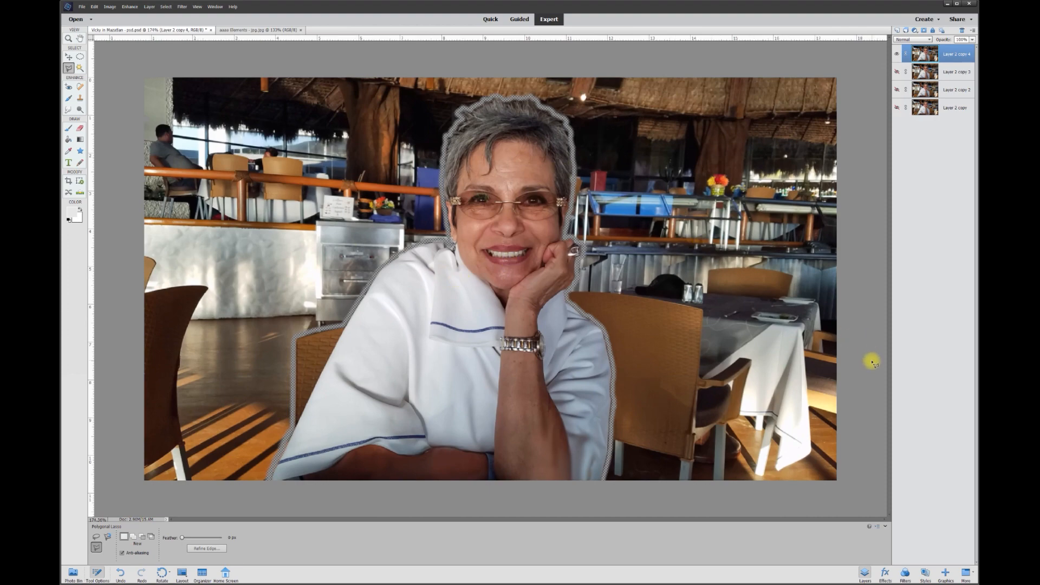
scroll(872, 361, up, 4)
drag(890, 355, 889, 383)
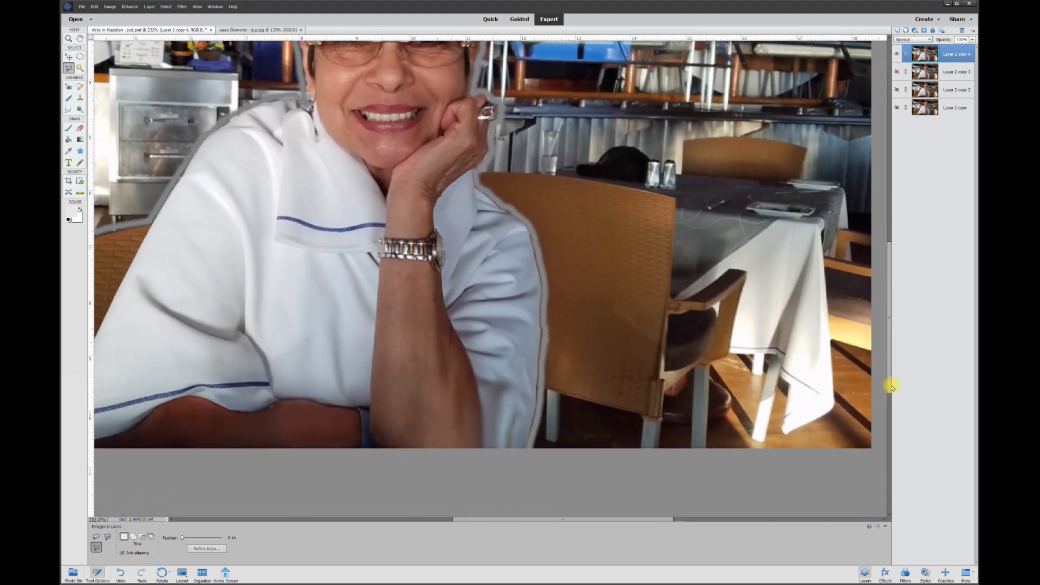
scroll(706, 421, up, 4)
scroll(706, 421, up, 1)
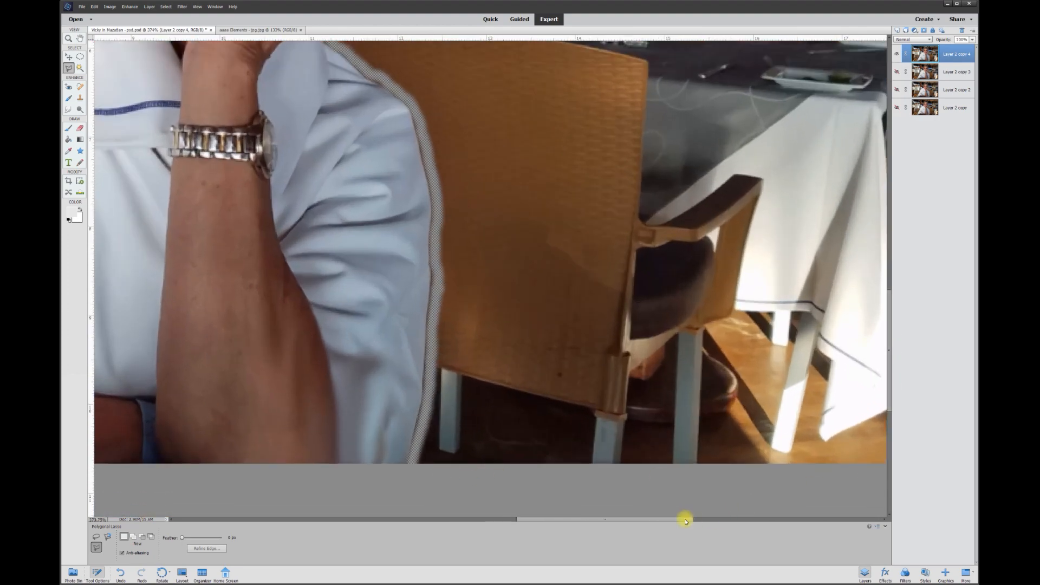
drag(685, 519, 725, 519)
click(797, 471)
click(232, 479)
click(255, 352)
click(247, 133)
drag(217, 81, 347, 466)
click(320, 416)
click(348, 317)
click(317, 239)
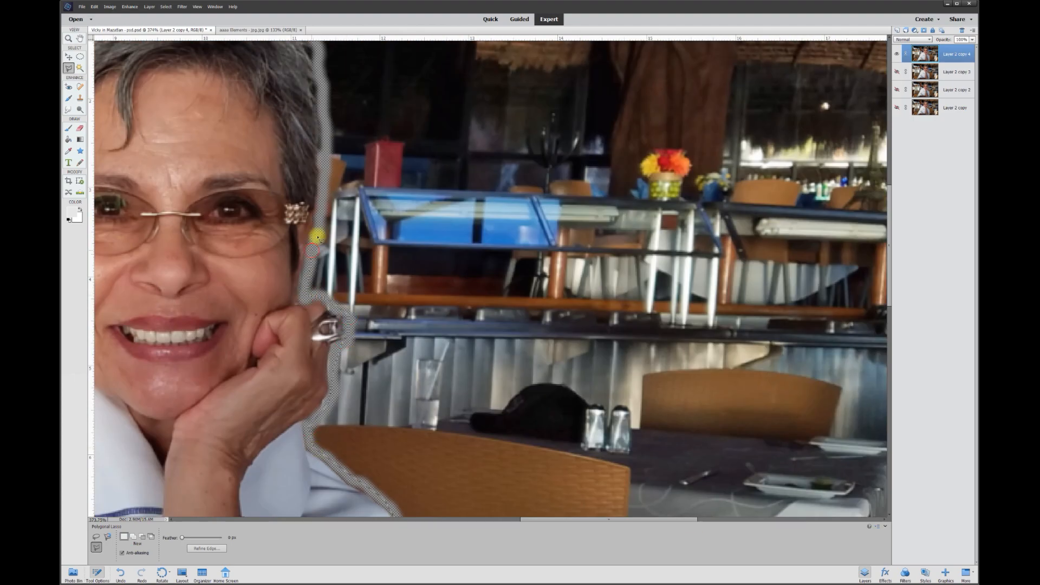
- Continue the Polygonal Lasso outline over the top of the woman's hair within the erased band
click(318, 56)
drag(318, 56, 323, 345)
click(245, 278)
click(169, 260)
click(108, 269)
drag(109, 270, 583, 269)
click(501, 344)
drag(503, 488, 503, 53)
- Trace the lasso outline down the left side of the hair, the shoulder, the chair back and the sleeve to below the photo
click(506, 158)
click(370, 199)
click(260, 352)
click(142, 385)
drag(140, 512, 361, 61)
click(356, 151)
click(299, 280)
- Close the lasso selection around the photo's outer edges and delete the background surrounding the woman
drag(297, 281, 599, 281)
click(285, 290)
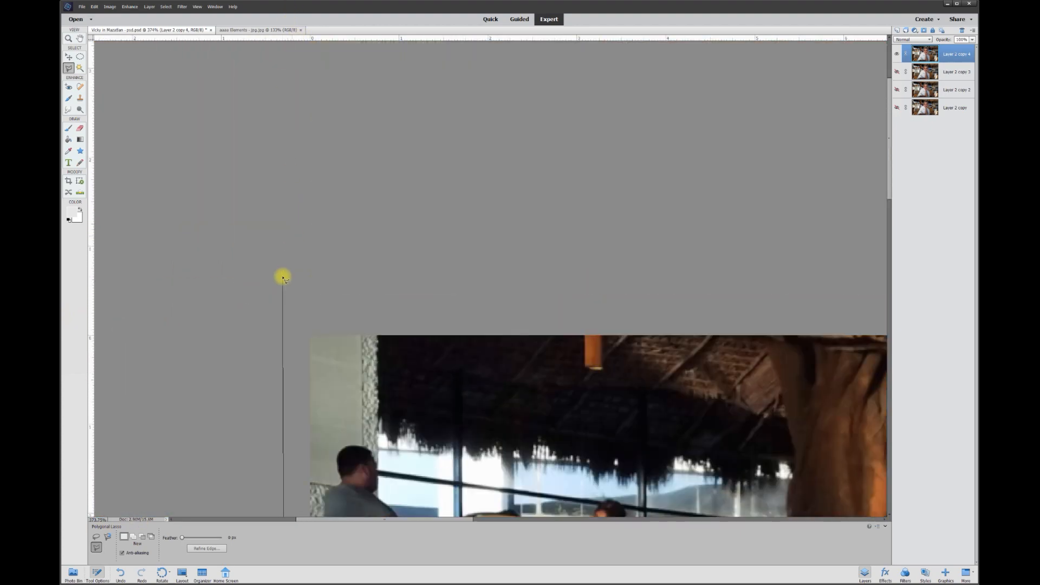
click(285, 278)
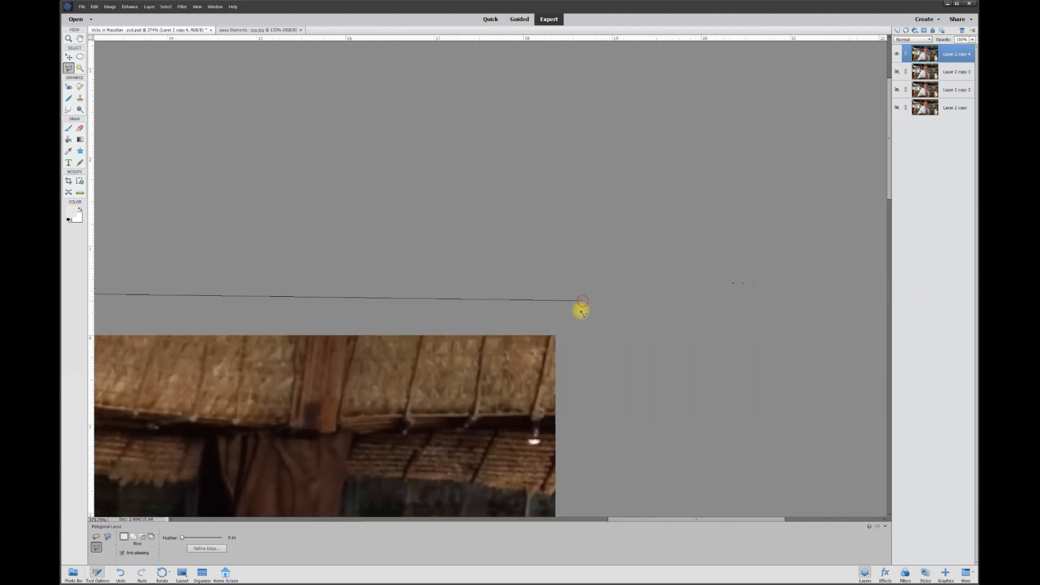
click(583, 299)
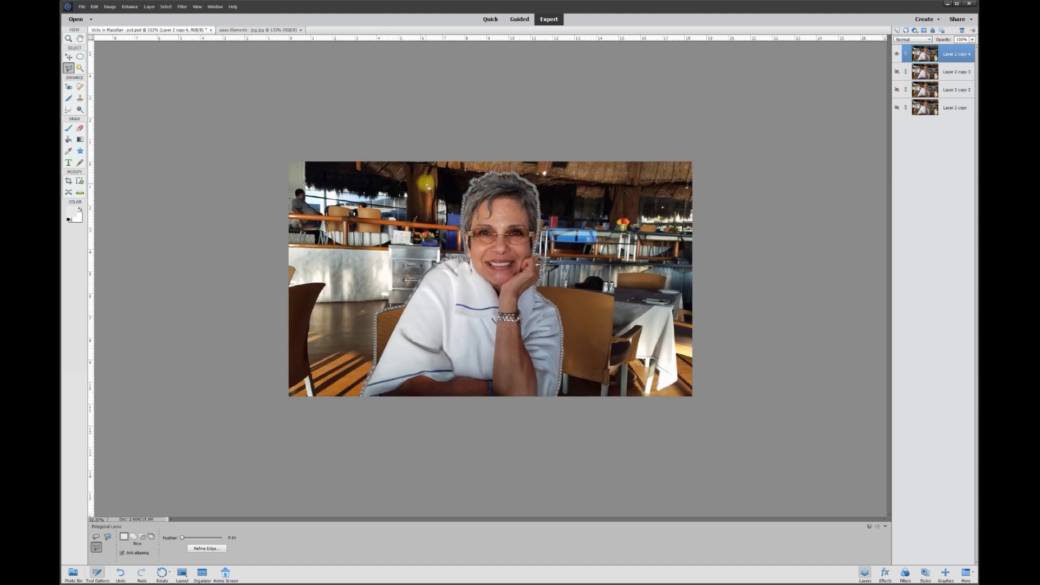
scroll(502, 234, up, 3)
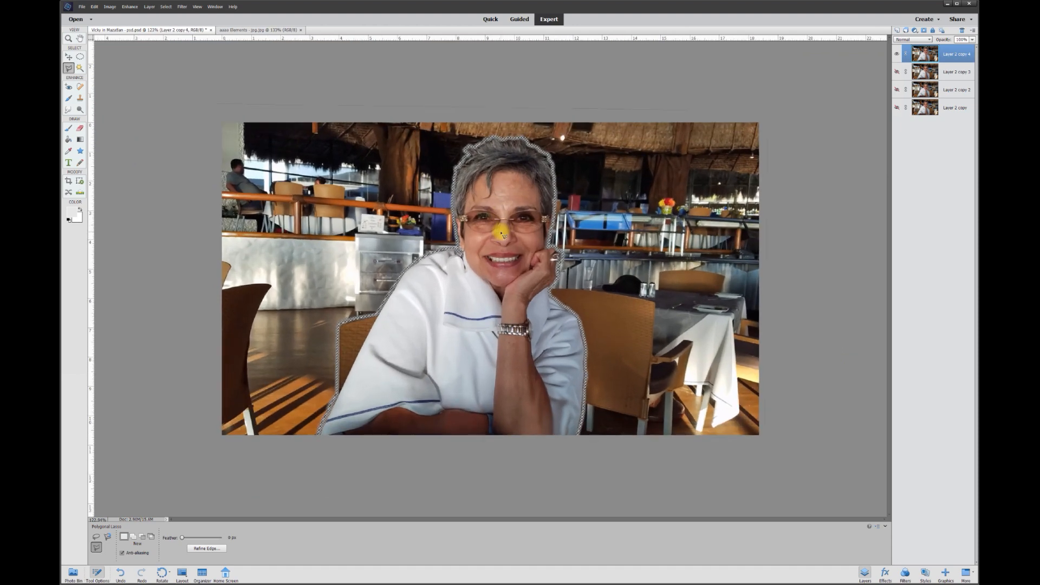
key(Delete)
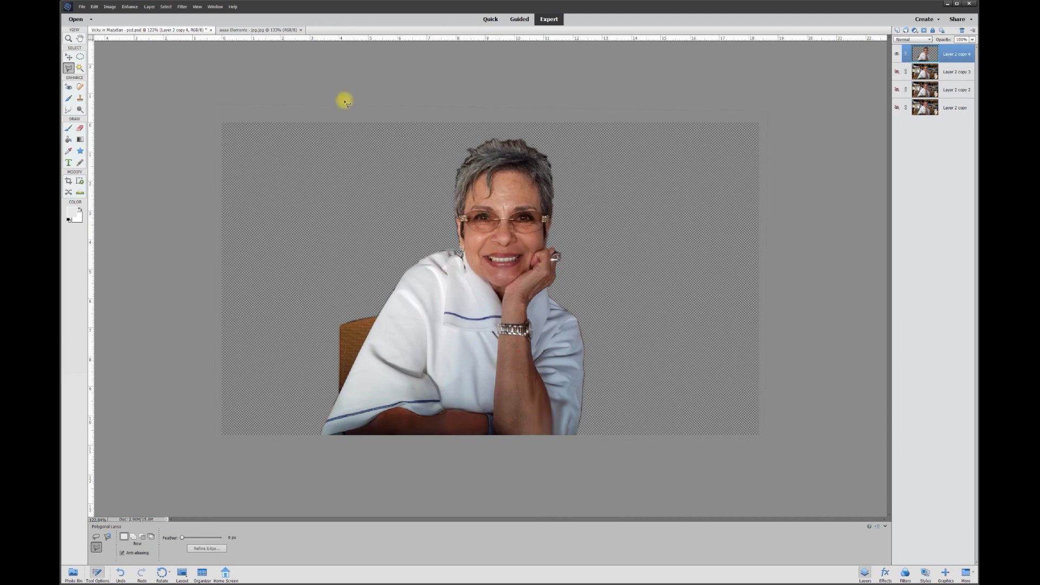
click(69, 57)
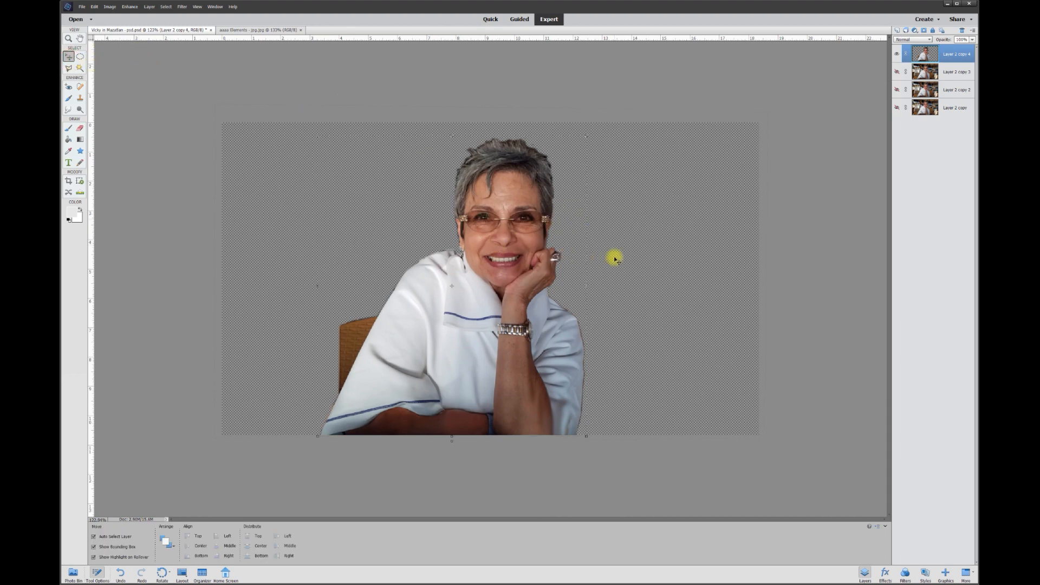
click(609, 74)
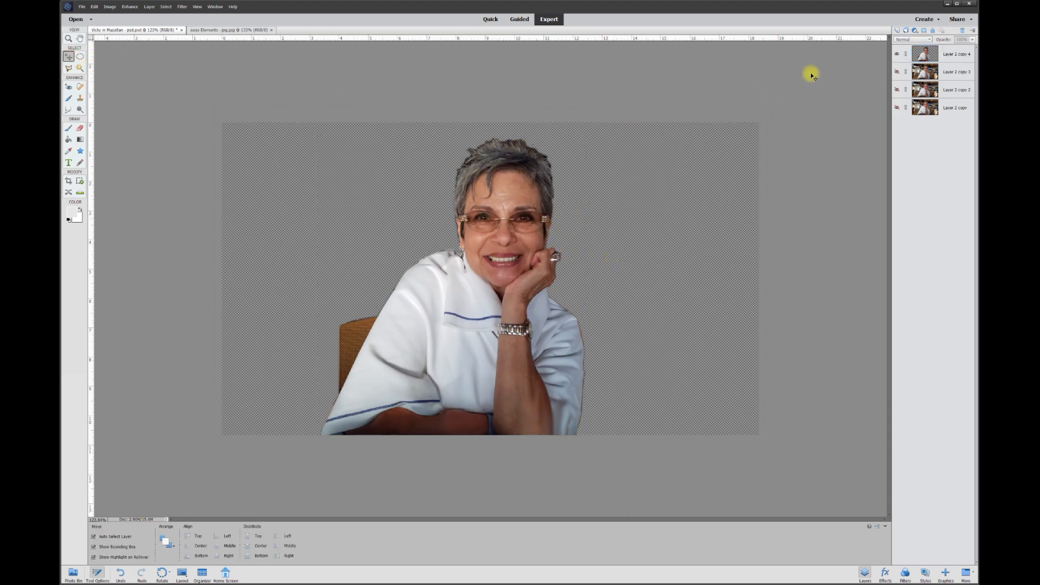
- Show only Layer 2 copy 3 and erase a band across the chair tops, the woman's chest and the table with a 25 px eraser
click(899, 54)
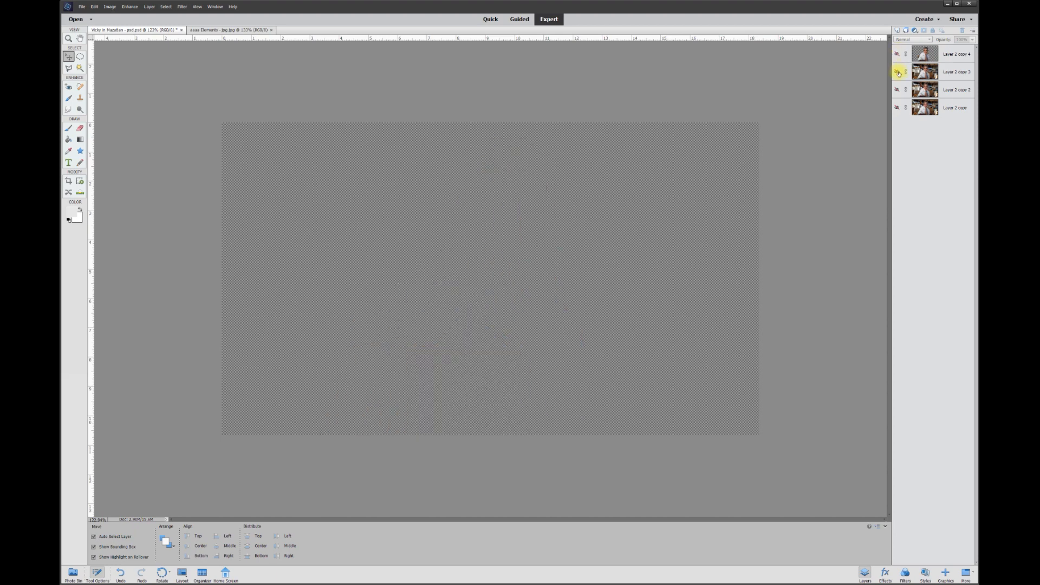
click(897, 72)
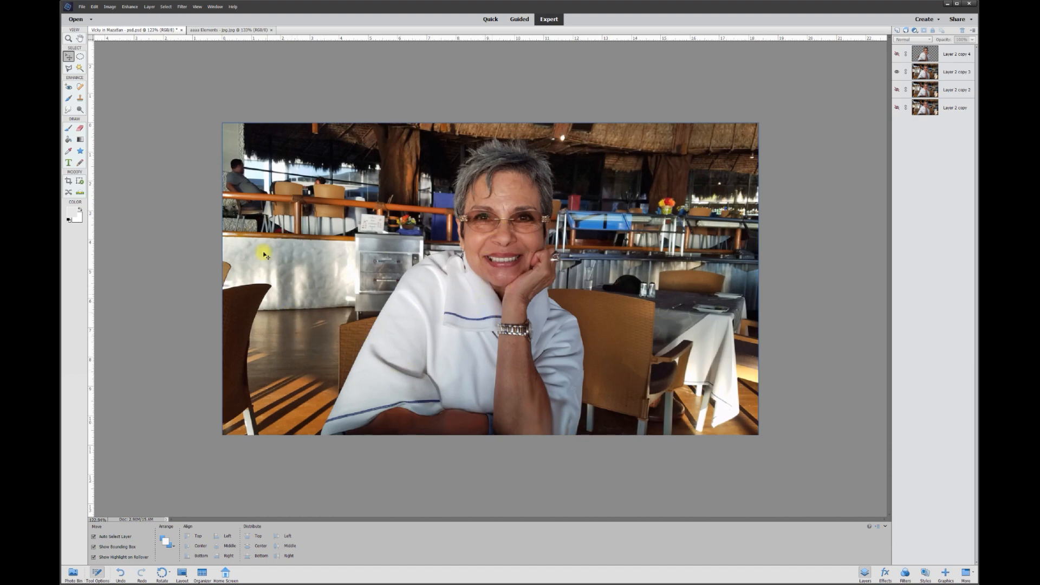
click(80, 128)
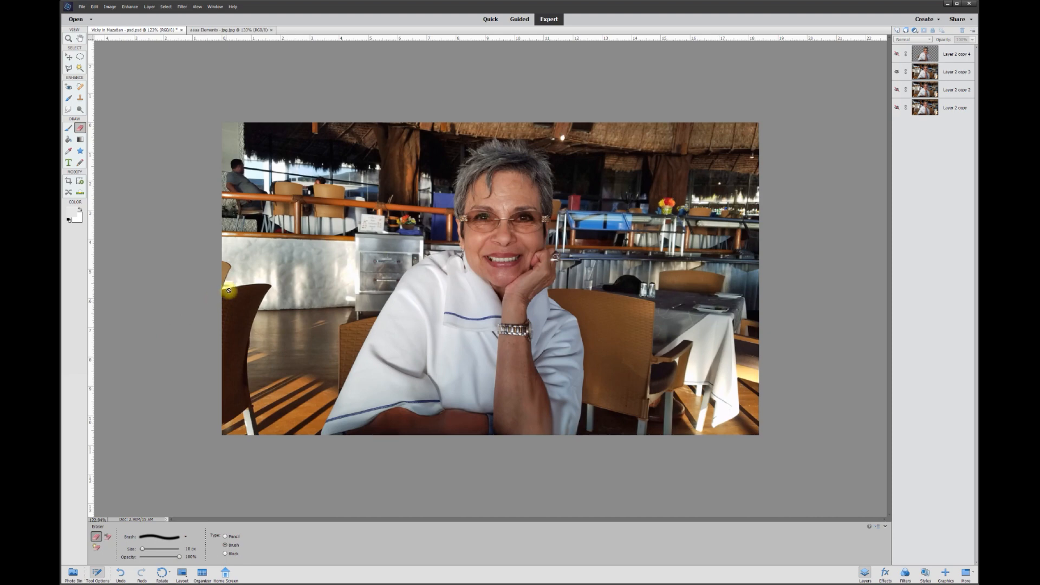
click(953, 71)
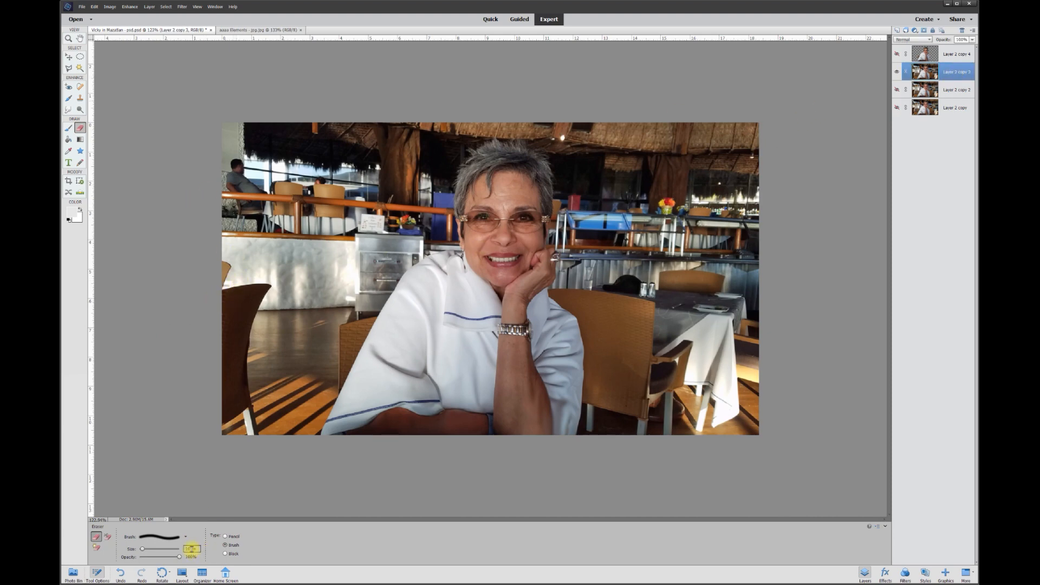
text(25)
key(Return)
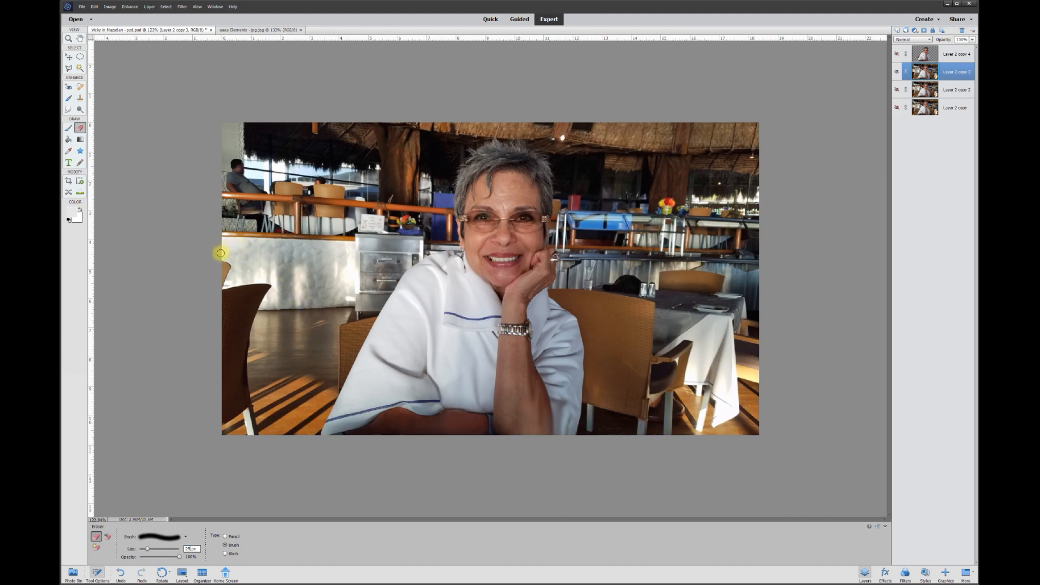
mouse_move(235, 267)
mouse_down()
mouse_move(266, 302)
mouse_move(372, 304)
mouse_move(653, 276)
mouse_move(675, 264)
mouse_move(726, 272)
mouse_move(752, 312)
mouse_up()
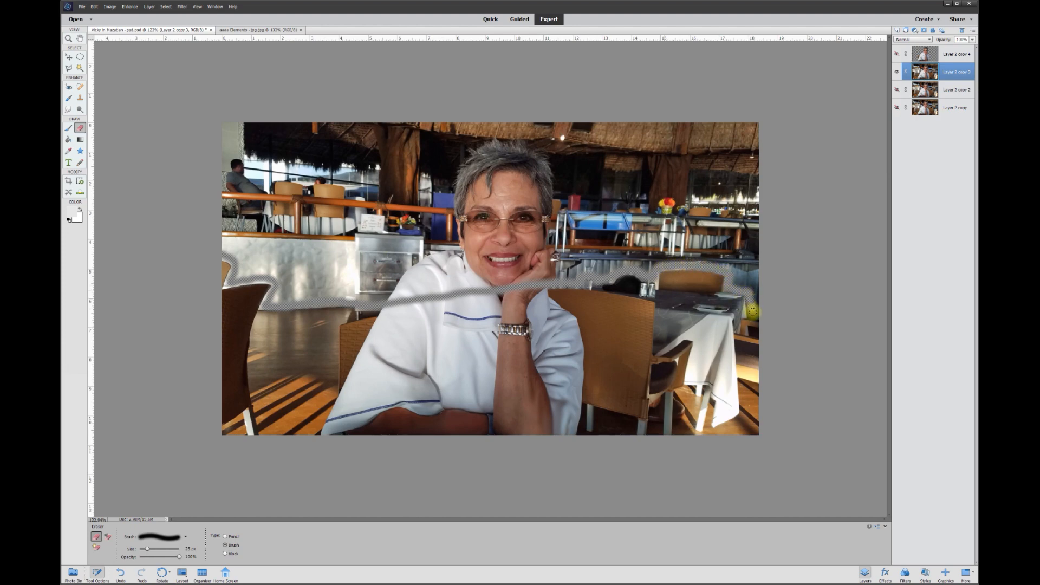
drag(753, 317, 767, 316)
- Select everything above the erased band on Layer 2 copy 3 with the Polygonal Lasso and delete it
click(70, 68)
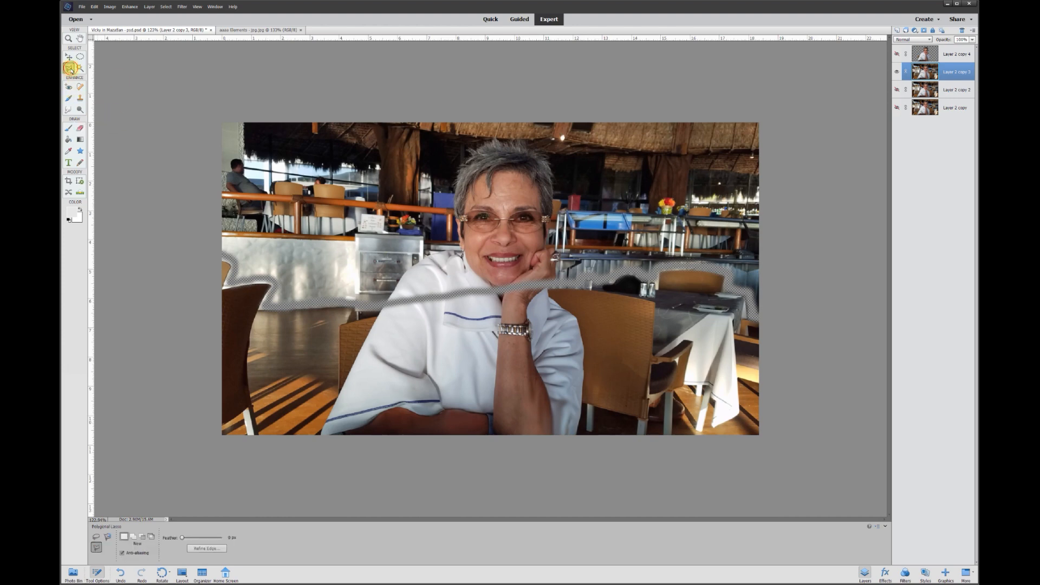
click(771, 311)
click(777, 107)
click(210, 108)
click(193, 245)
click(222, 255)
click(232, 283)
click(264, 279)
click(274, 281)
click(274, 296)
click(374, 305)
click(579, 281)
click(632, 269)
click(729, 281)
click(771, 311)
key(Delete)
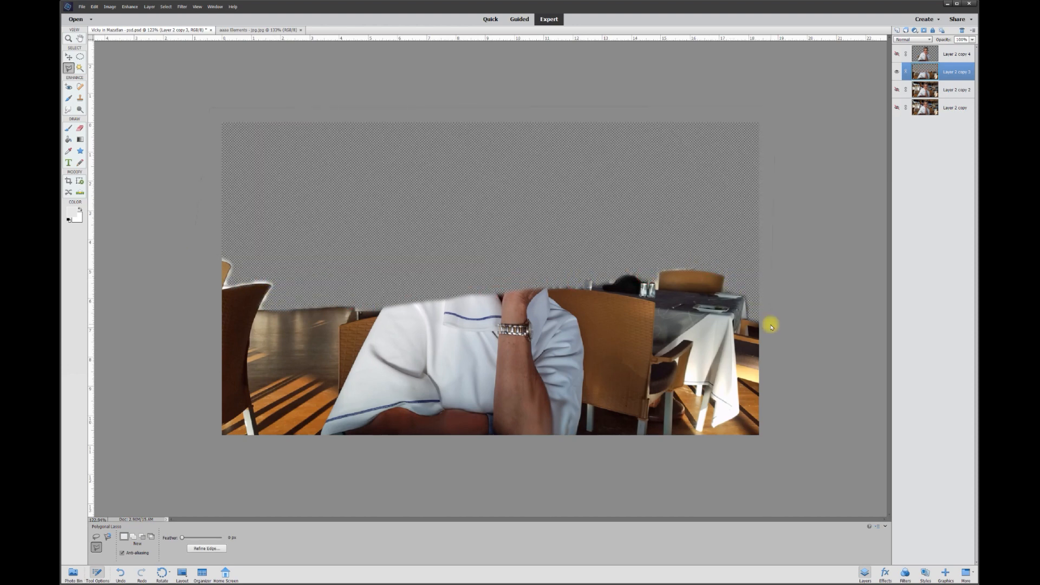
- Show only Layer 2 copy 2 and erase a band across the background seating, the woman's forehead and the flowers with a 25 px eraser
click(896, 71)
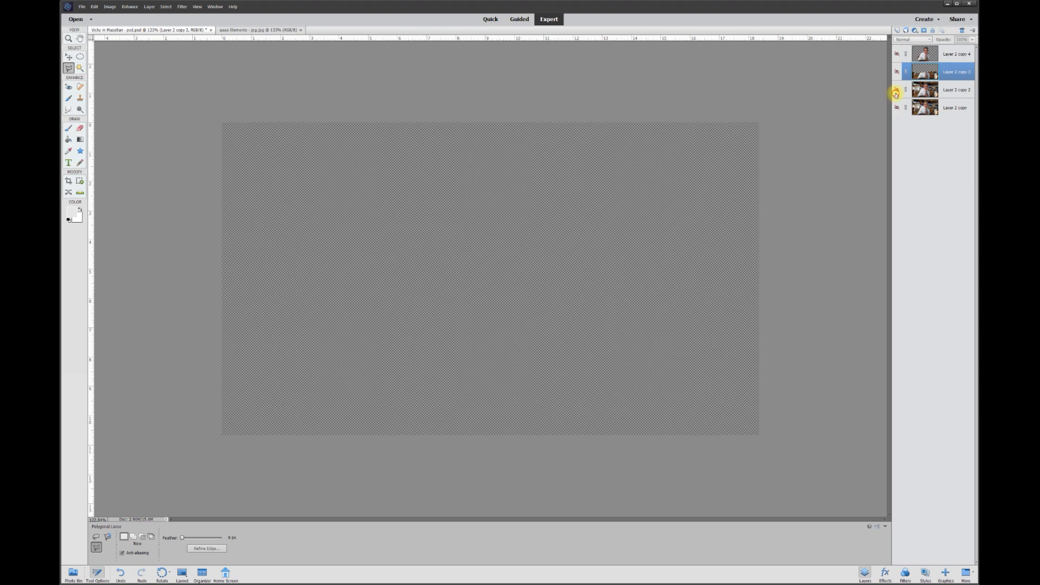
click(897, 90)
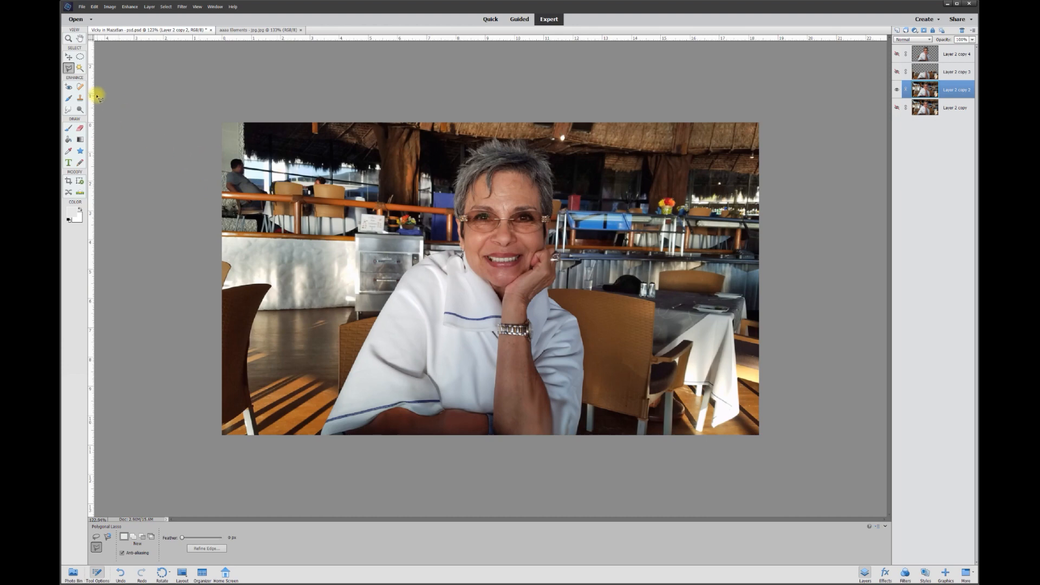
click(80, 127)
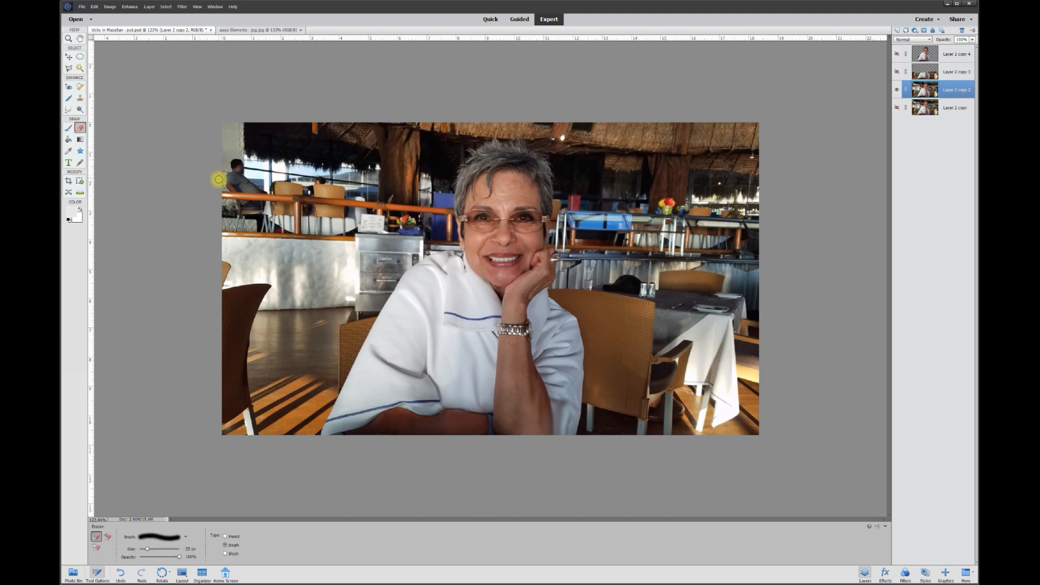
mouse_move(222, 173)
mouse_down()
mouse_move(249, 163)
mouse_move(262, 185)
mouse_move(310, 179)
mouse_move(495, 209)
mouse_move(654, 207)
mouse_move(662, 192)
mouse_move(681, 208)
mouse_move(783, 214)
mouse_up()
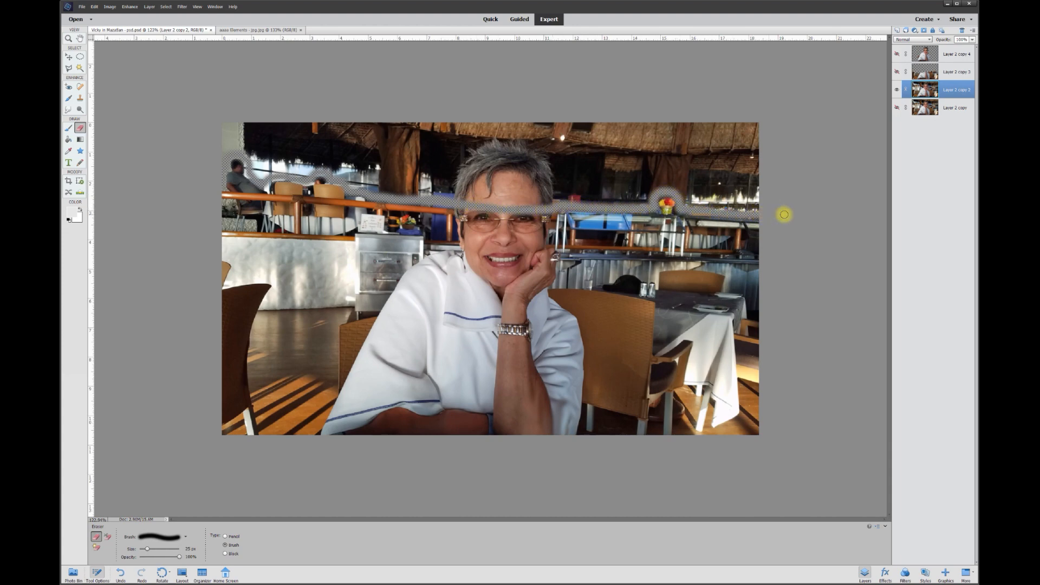
- Select everything above the erased band on Layer 2 copy 2 with the Polygonal Lasso and delete it
click(72, 70)
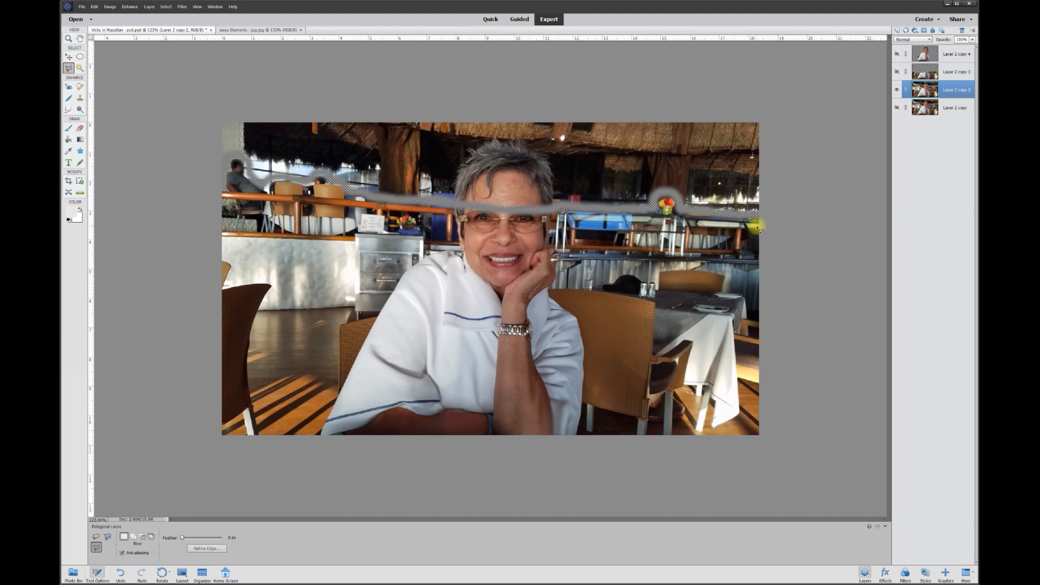
click(773, 213)
click(776, 104)
click(211, 112)
click(206, 161)
click(239, 156)
click(251, 166)
click(255, 179)
click(276, 178)
click(304, 181)
click(318, 172)
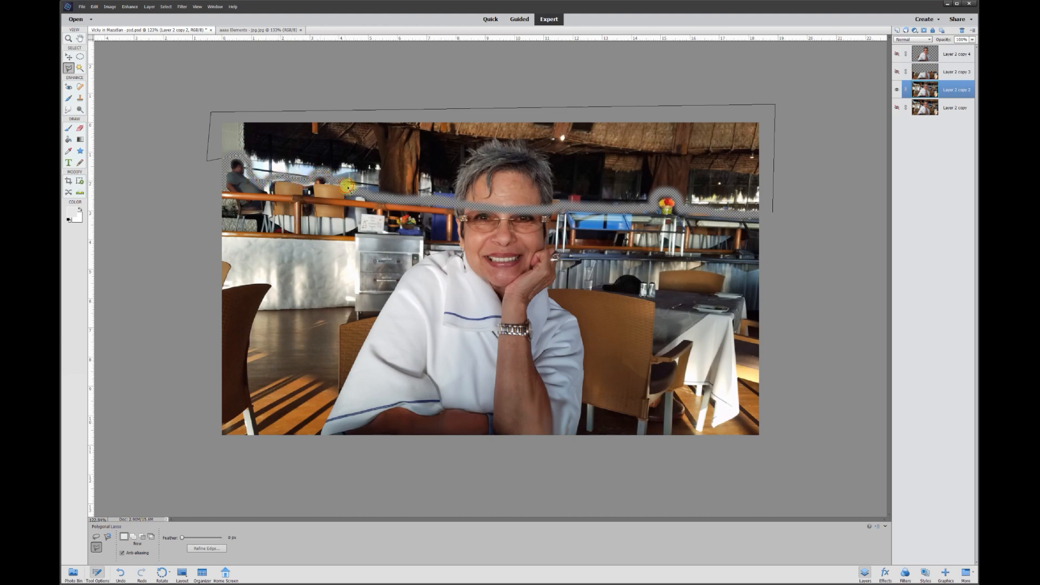
click(498, 211)
click(590, 205)
click(657, 196)
click(680, 205)
click(769, 218)
key(Delete)
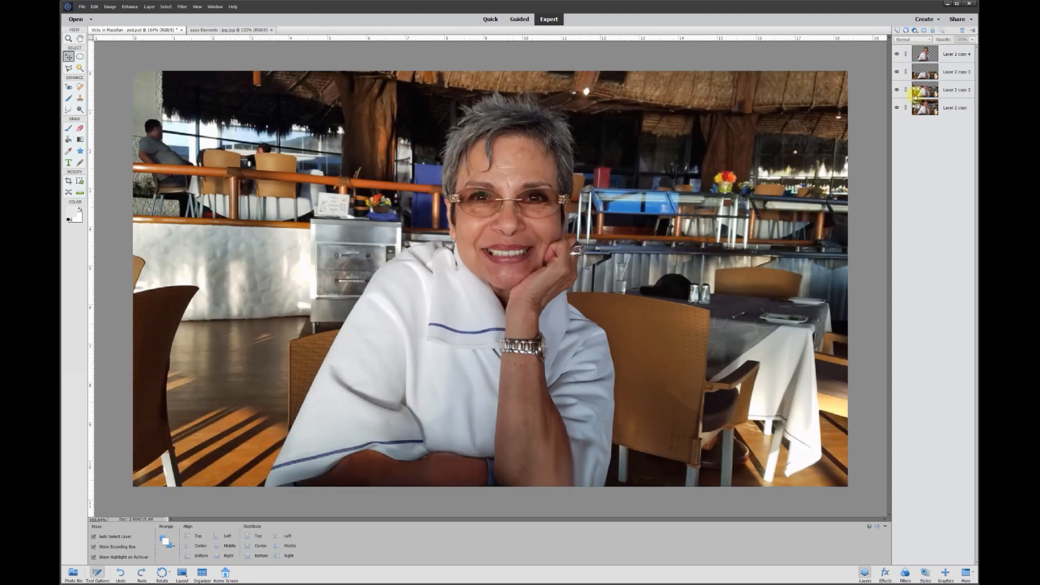
- Apply a Gaussian Blur with a 1.5-pixel radius to Layer 2 copy 3, the foreground furniture layer
click(949, 55)
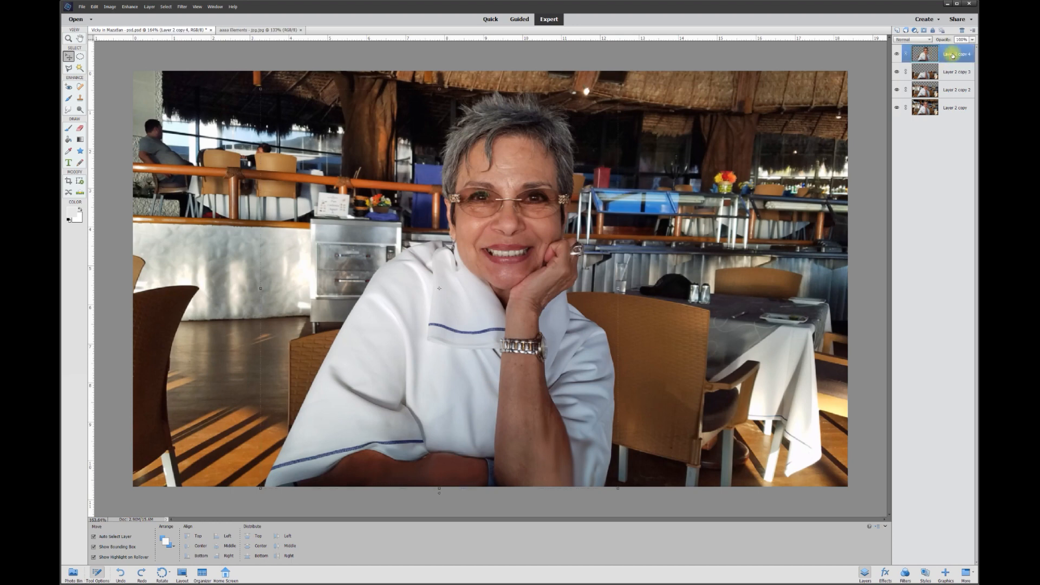
click(956, 73)
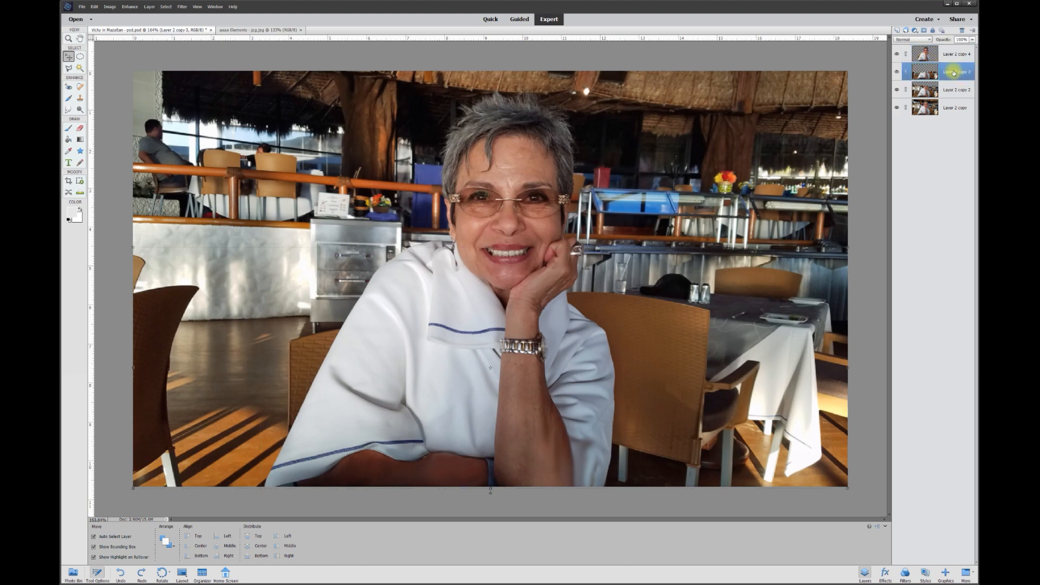
click(165, 6)
mouse_move(182, 7)
mouse_move(192, 64)
click(276, 87)
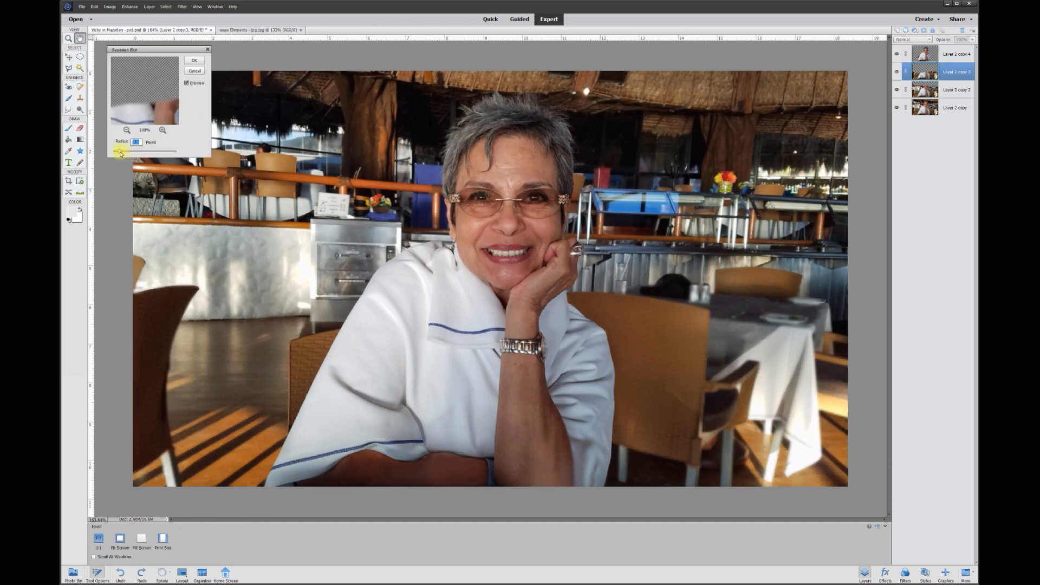
mouse_move(125, 152)
mouse_down()
mouse_move(137, 153)
mouse_move(114, 152)
mouse_up()
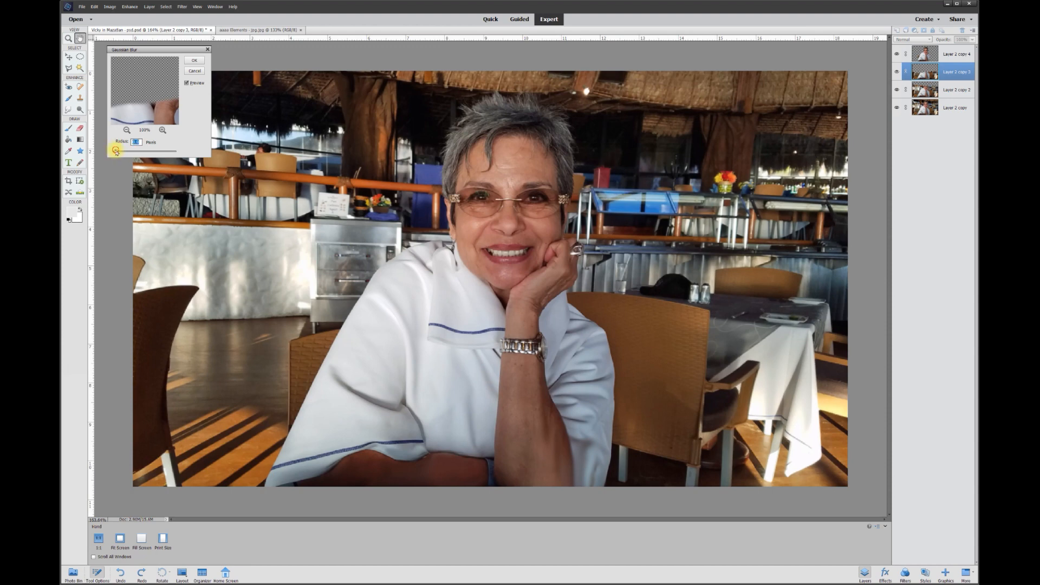
drag(116, 152, 118, 152)
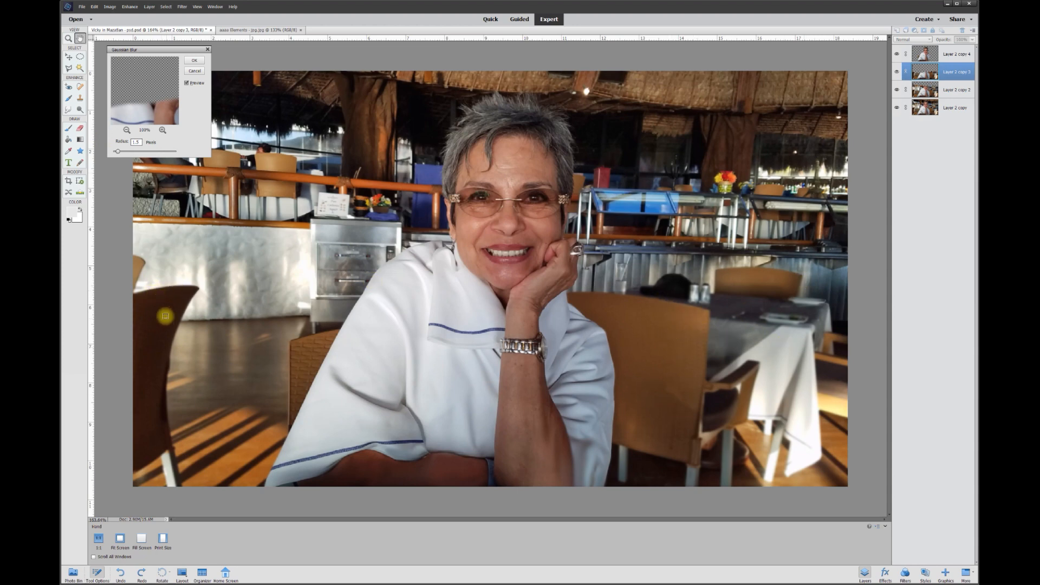
click(193, 61)
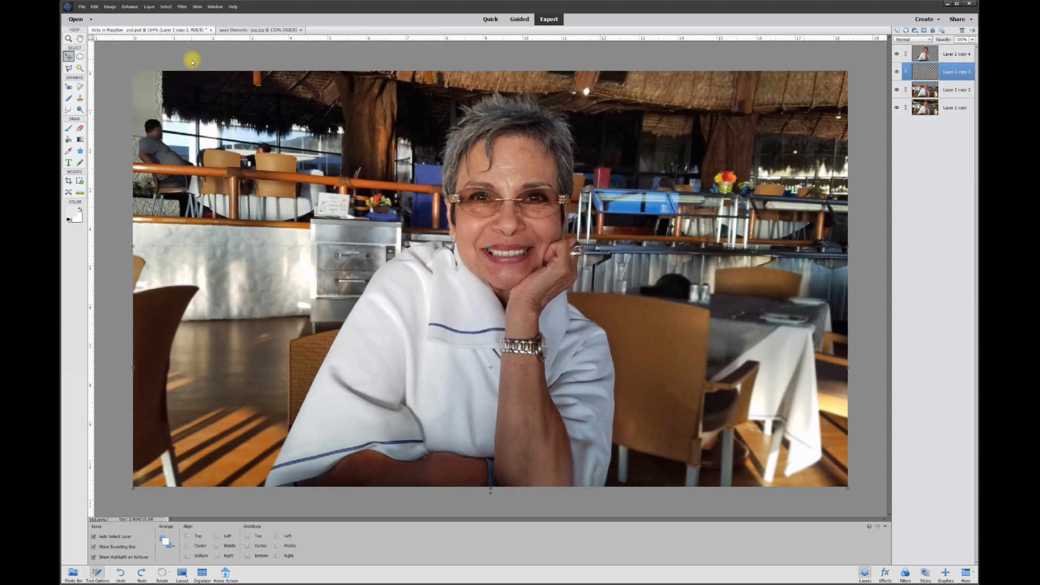
- Apply a Gaussian Blur with a 2.0-pixel radius to Layer 2 copy 2, the middle-distance layer
click(952, 95)
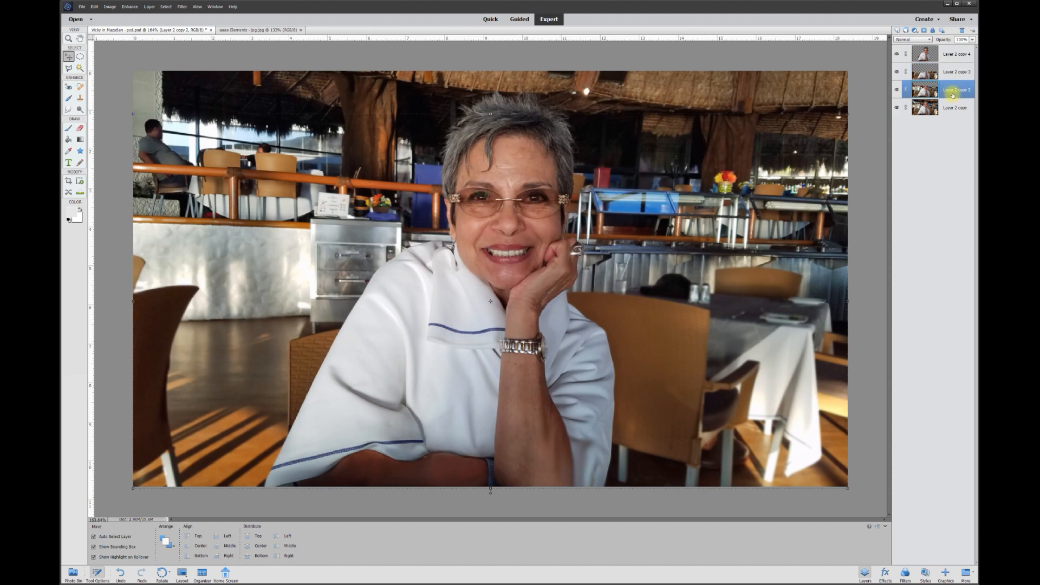
click(182, 7)
mouse_move(227, 63)
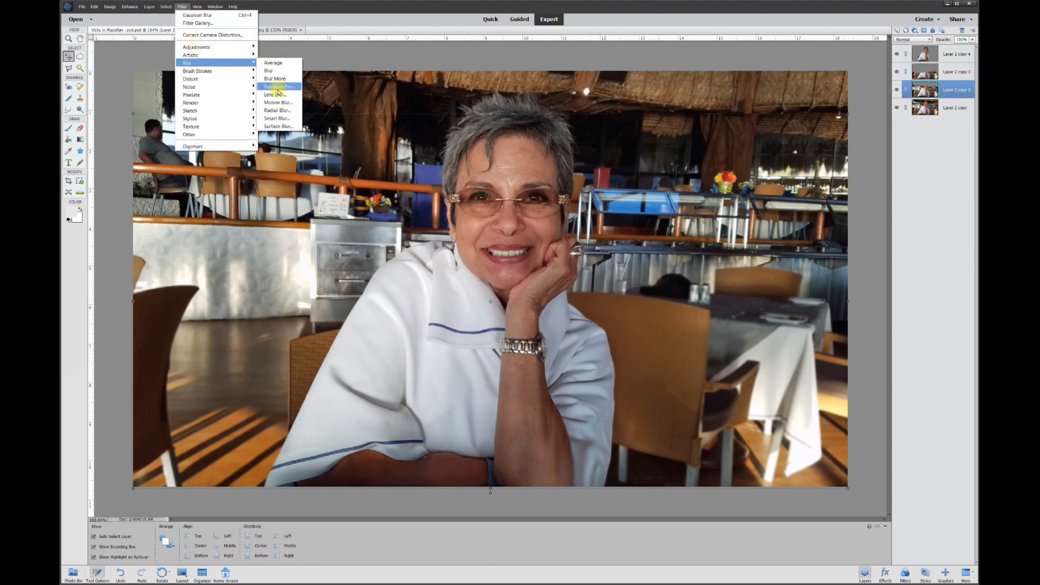
click(278, 88)
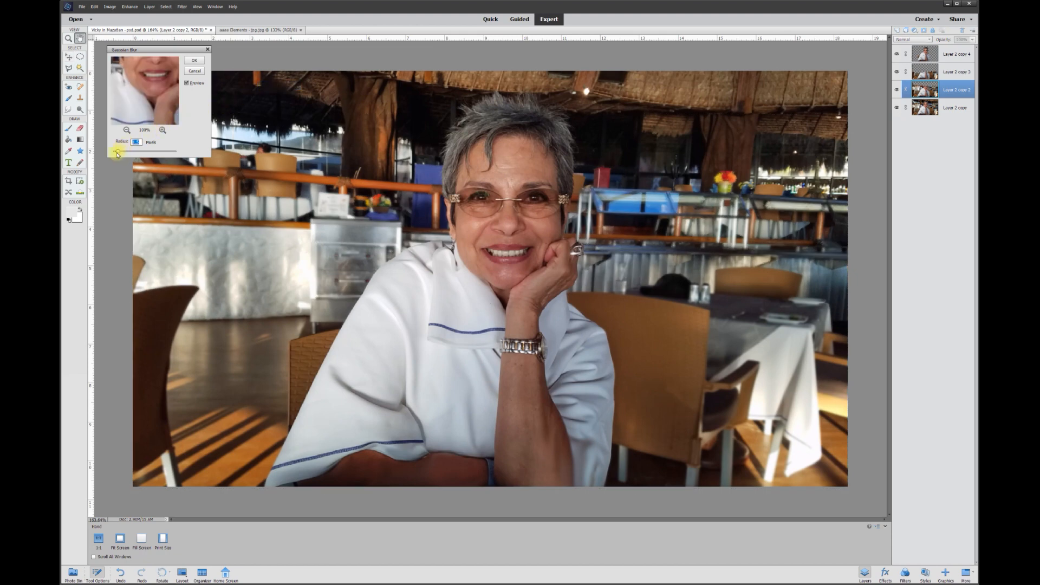
drag(127, 152, 120, 151)
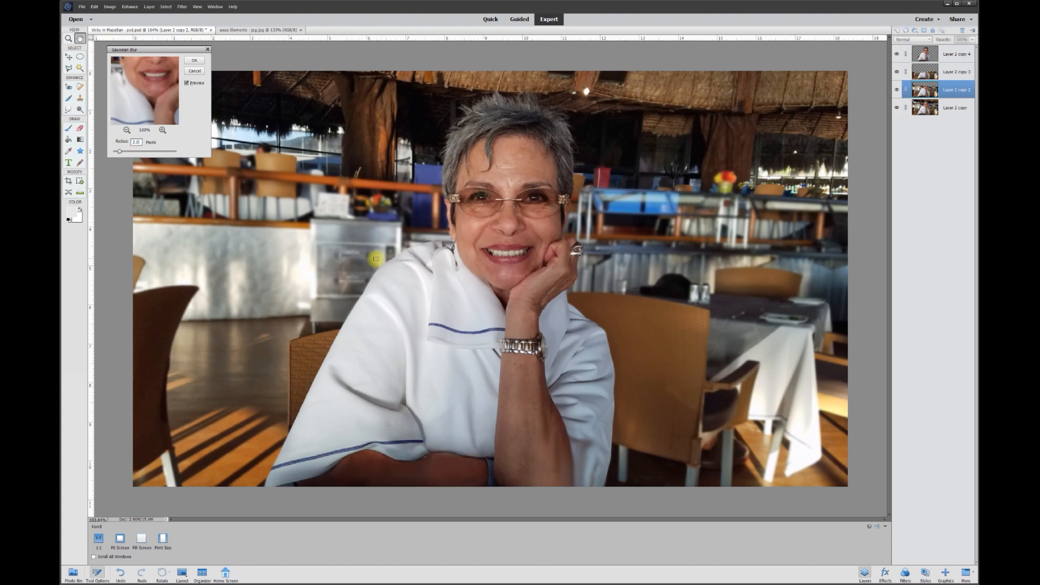
click(196, 63)
key(v)
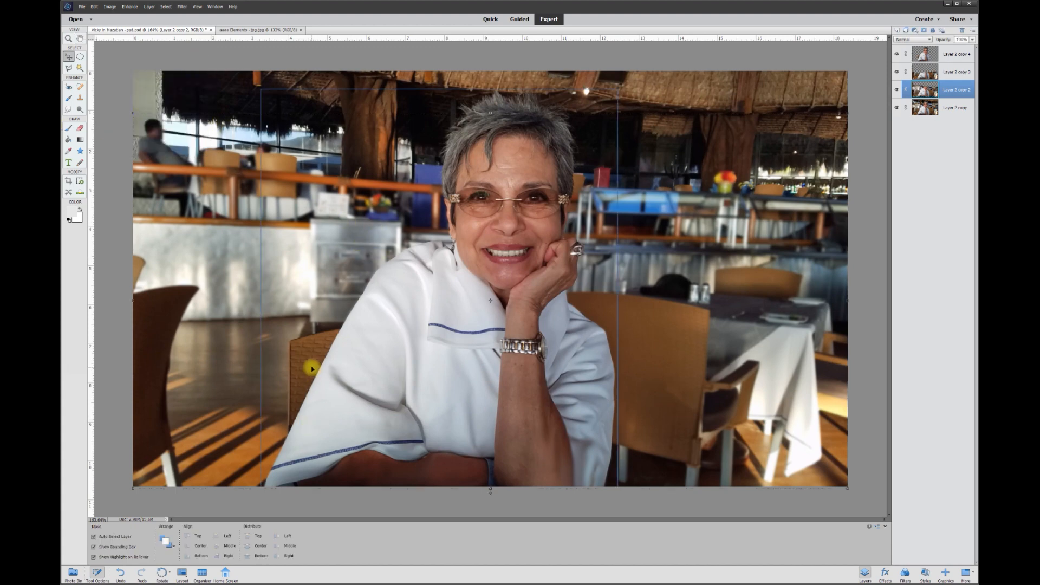
- Apply a stronger Gaussian Blur to Layer 2 copy, the far background, comparing with the preview off and on, and deselect the layer
click(955, 108)
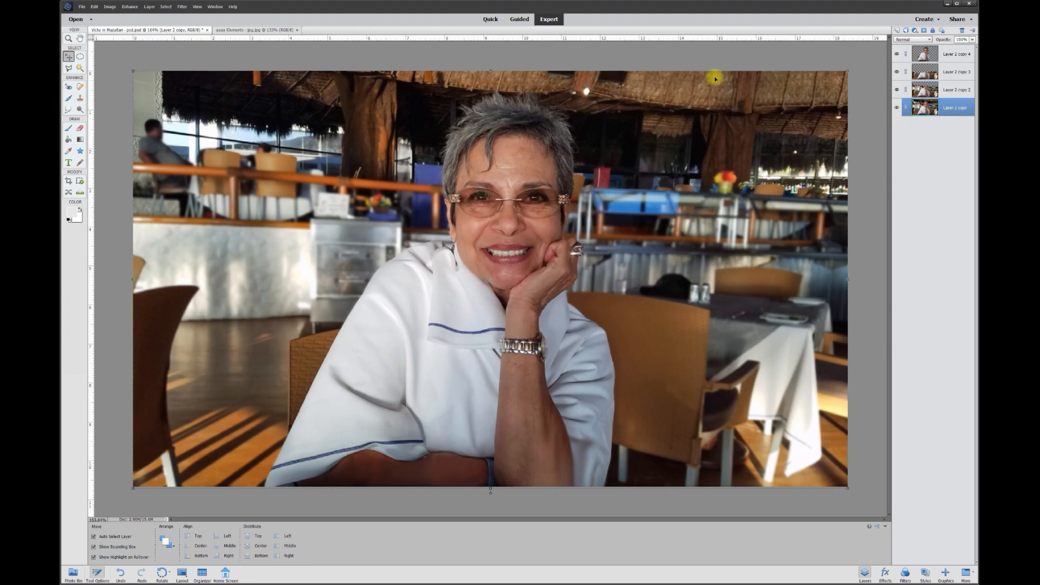
click(182, 7)
mouse_move(238, 62)
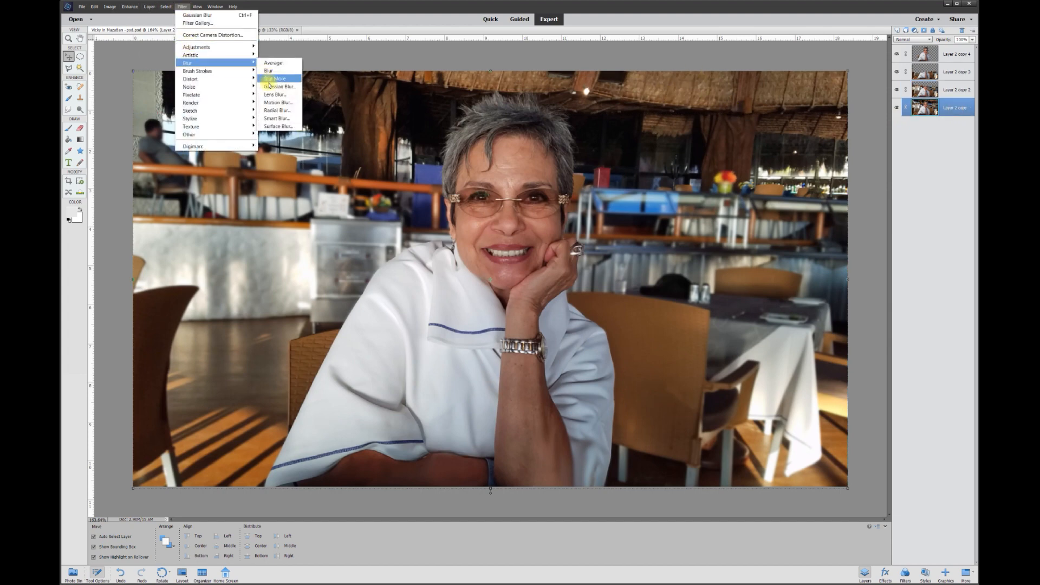
click(275, 86)
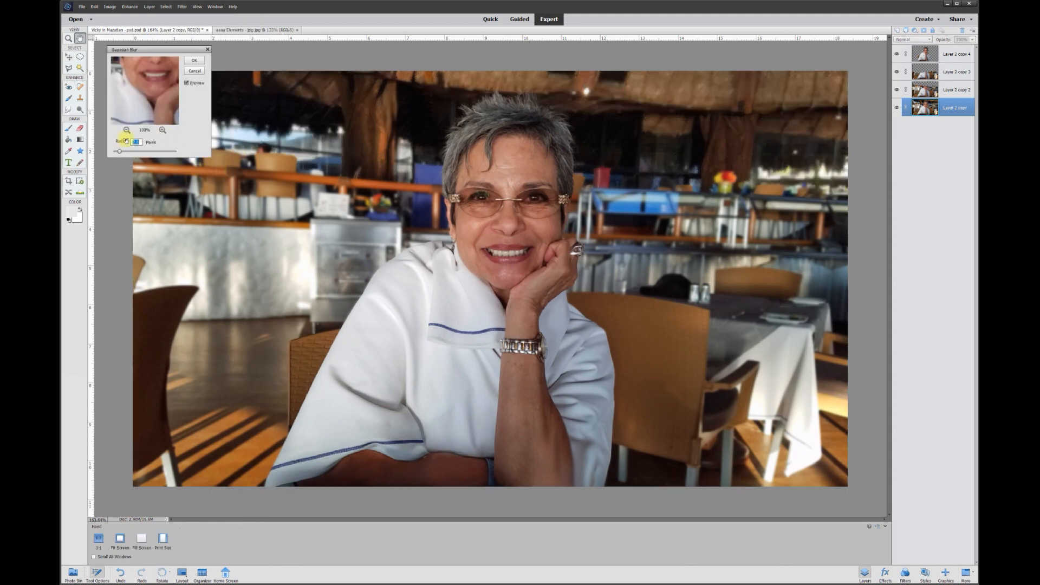
drag(159, 48, 151, 46)
mouse_move(113, 151)
mouse_down()
mouse_move(126, 148)
mouse_move(112, 149)
mouse_up()
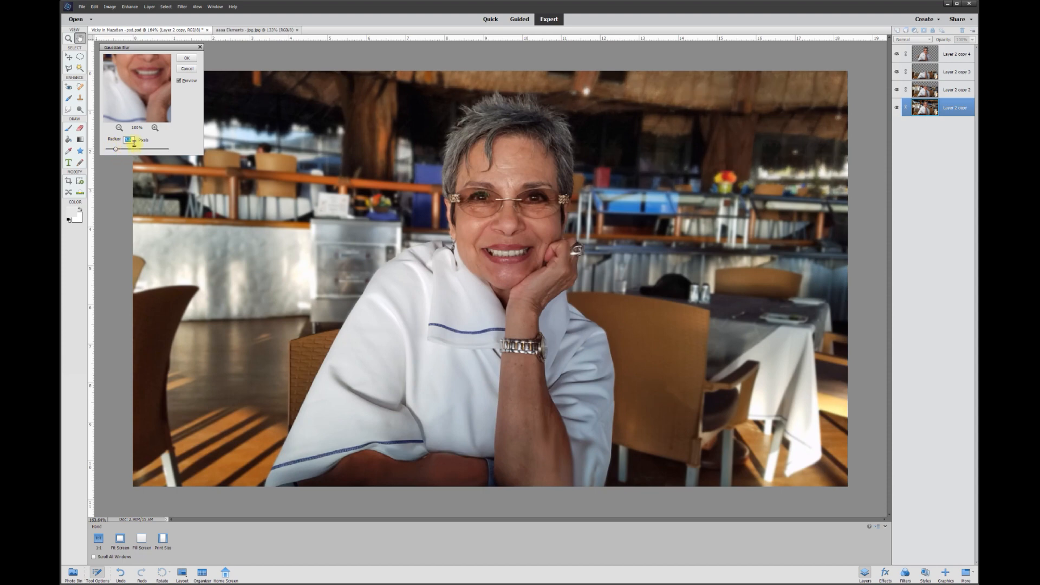
click(181, 82)
click(181, 81)
click(187, 58)
key(v)
click(871, 217)
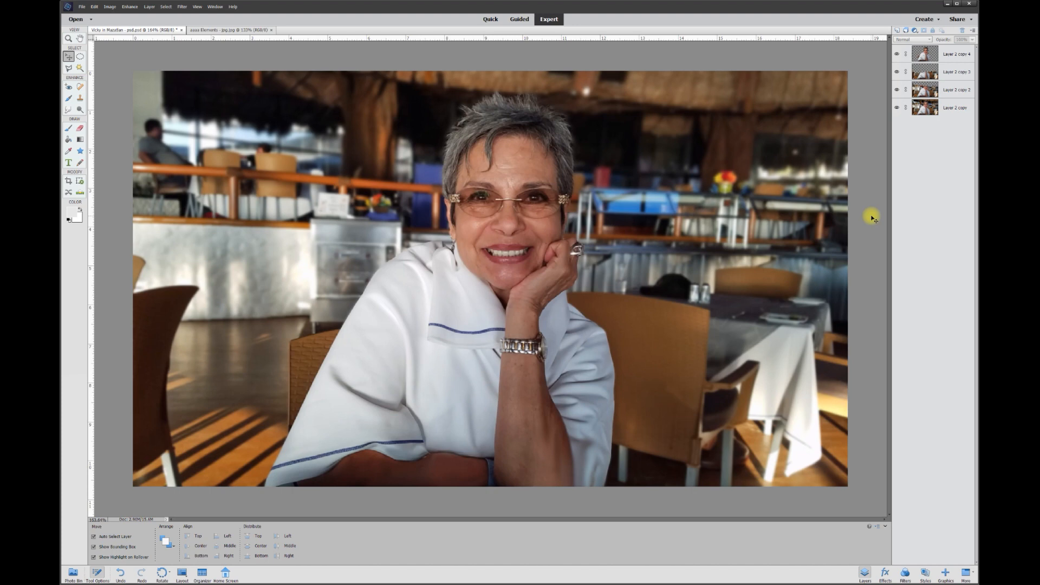
scroll(872, 219, down, 1)
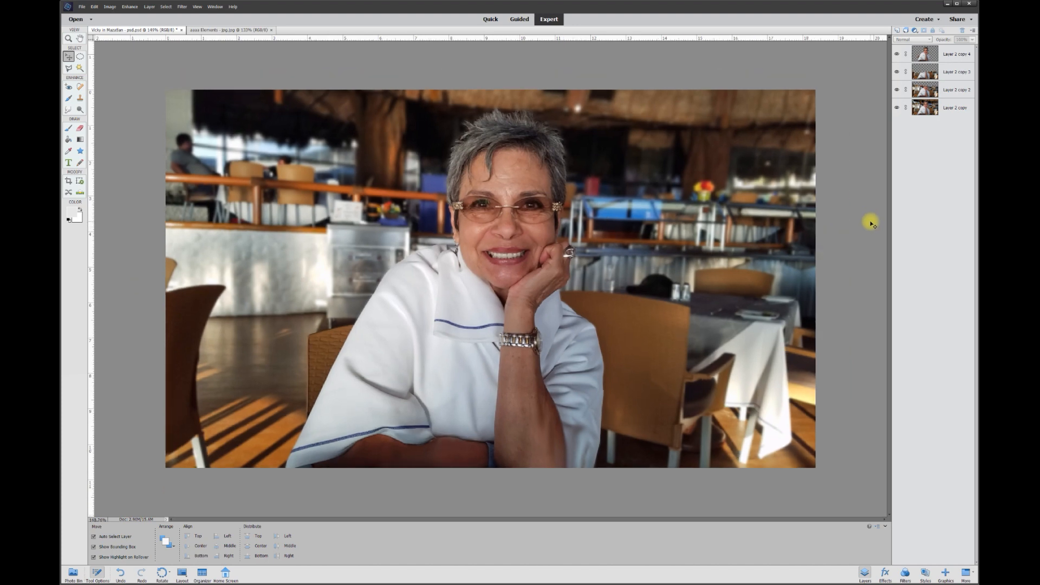
scroll(872, 220, up, 1)
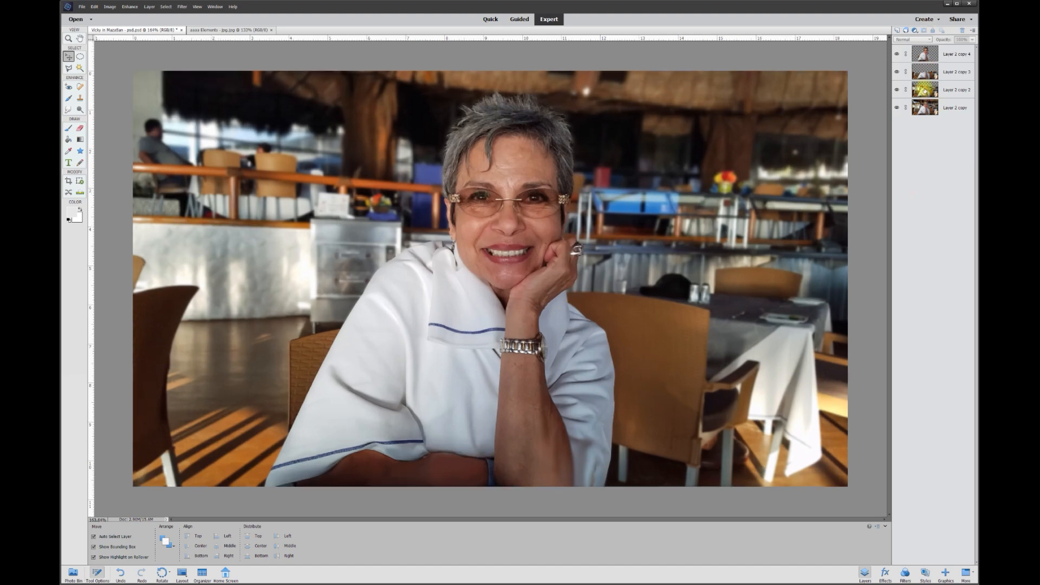